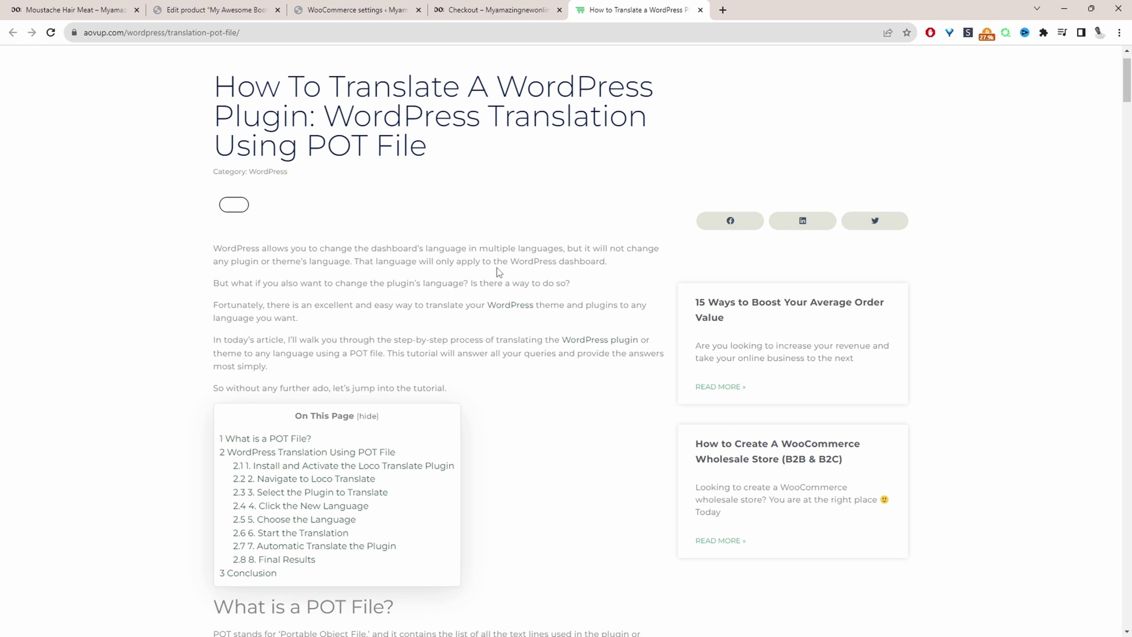
Switch to the WordPress dashboard tab and go to the Plugins page.
scroll(501, 283, "down", 5)
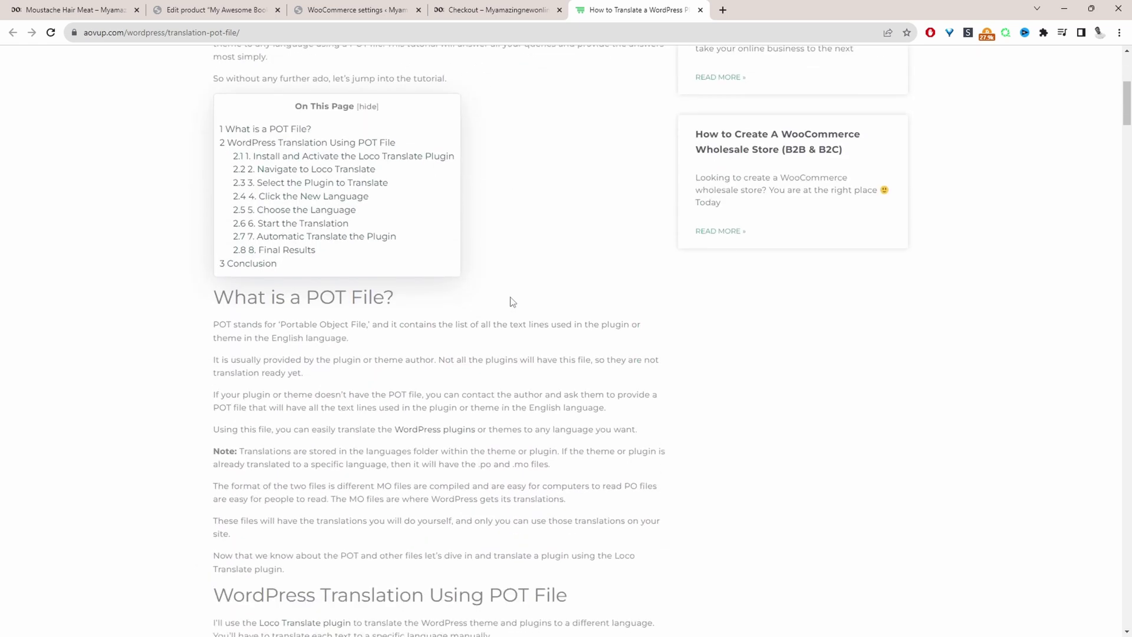
scroll(511, 304, "down", 11)
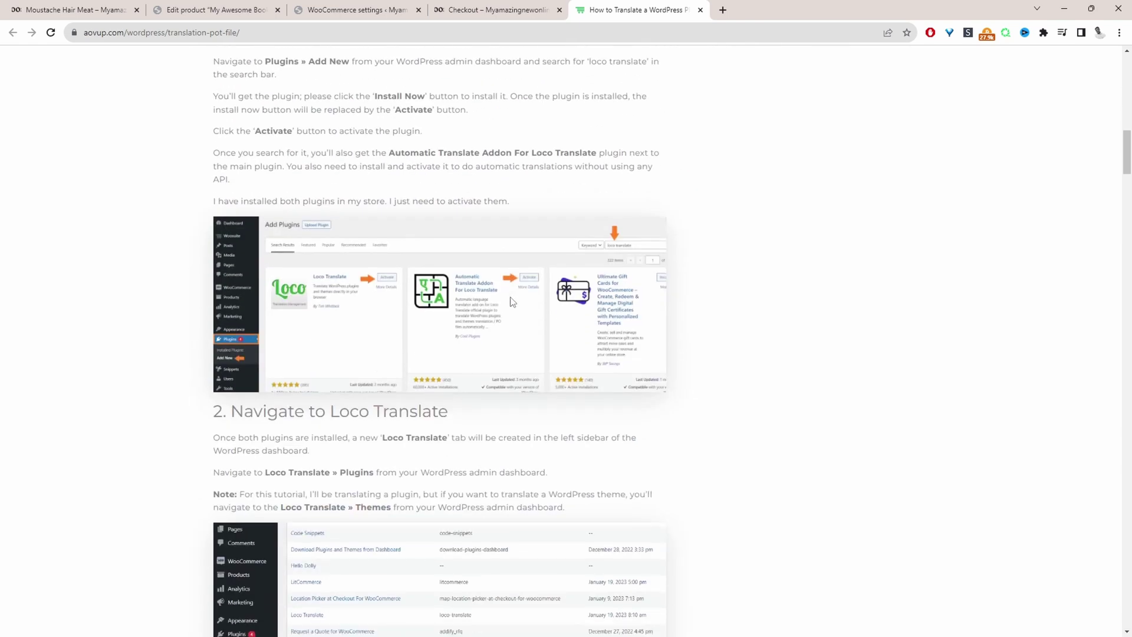
scroll(511, 301, "up", 7)
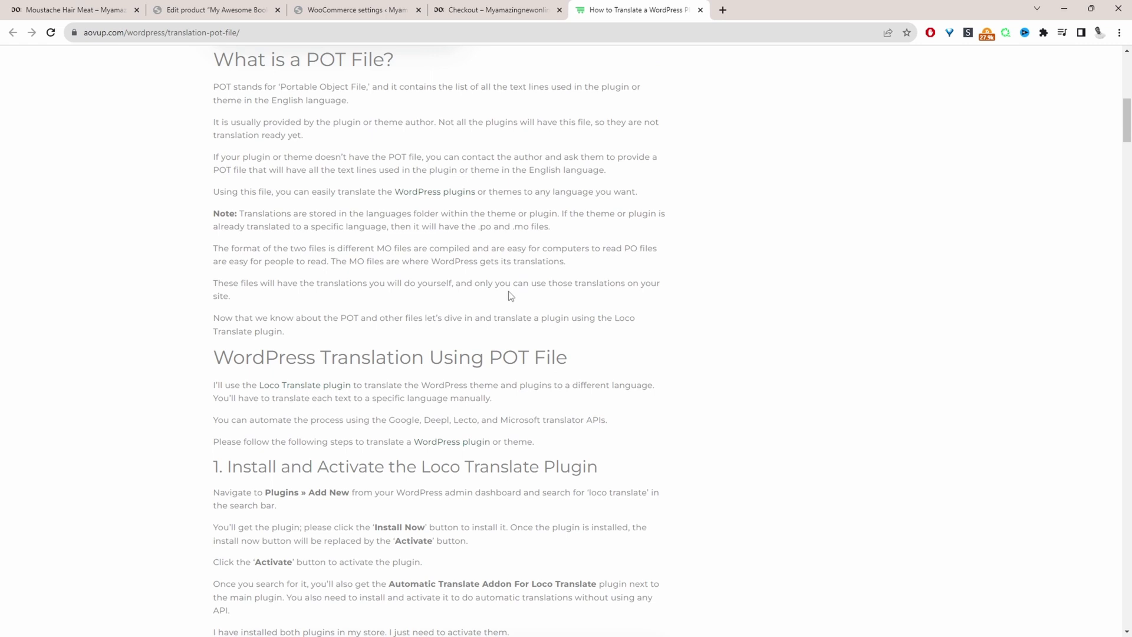
scroll(511, 296, "up", 10)
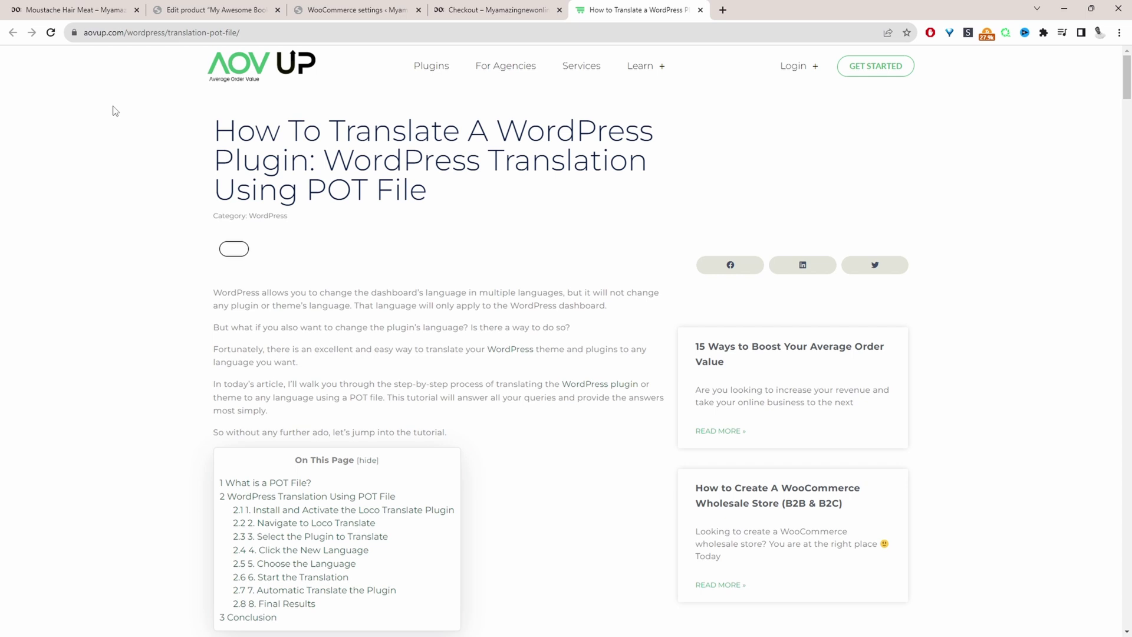
left_click(106, 8)
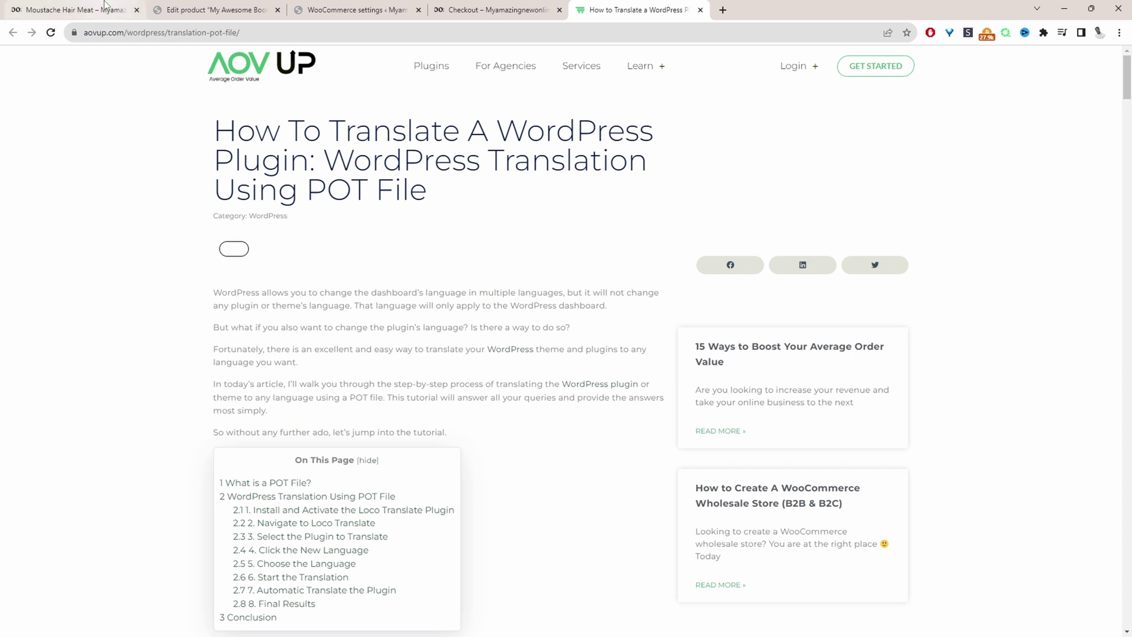
mouse_move(75, 374)
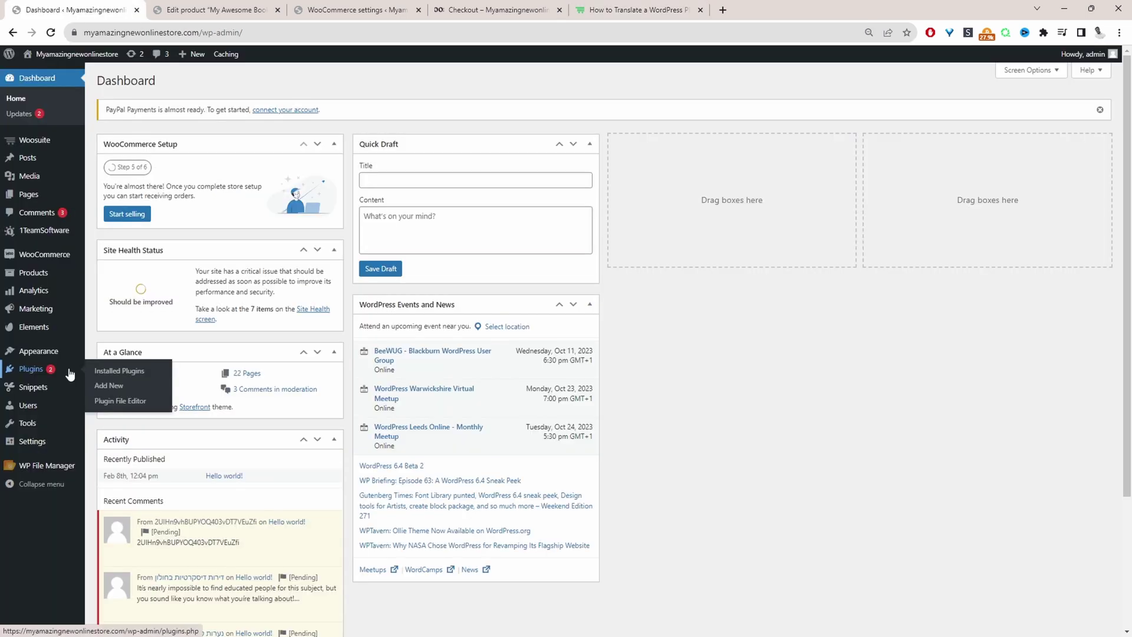
left_click(108, 392)
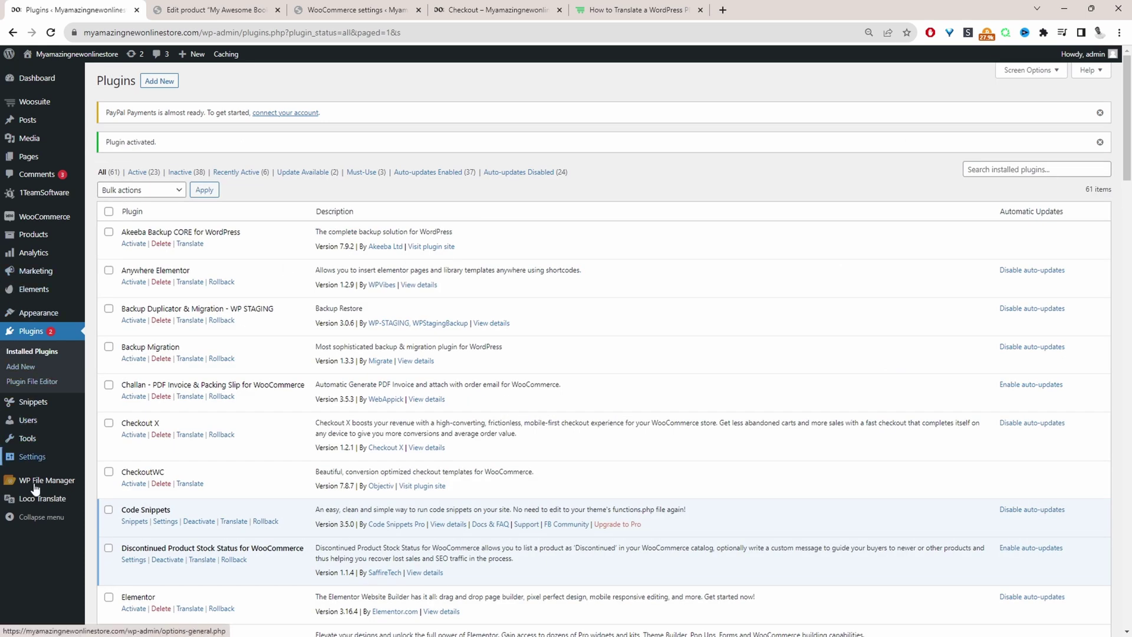
Open Loco Translate's Home page and choose Woosuite AIO Checkout under Running plugins.
mouse_move(38, 502)
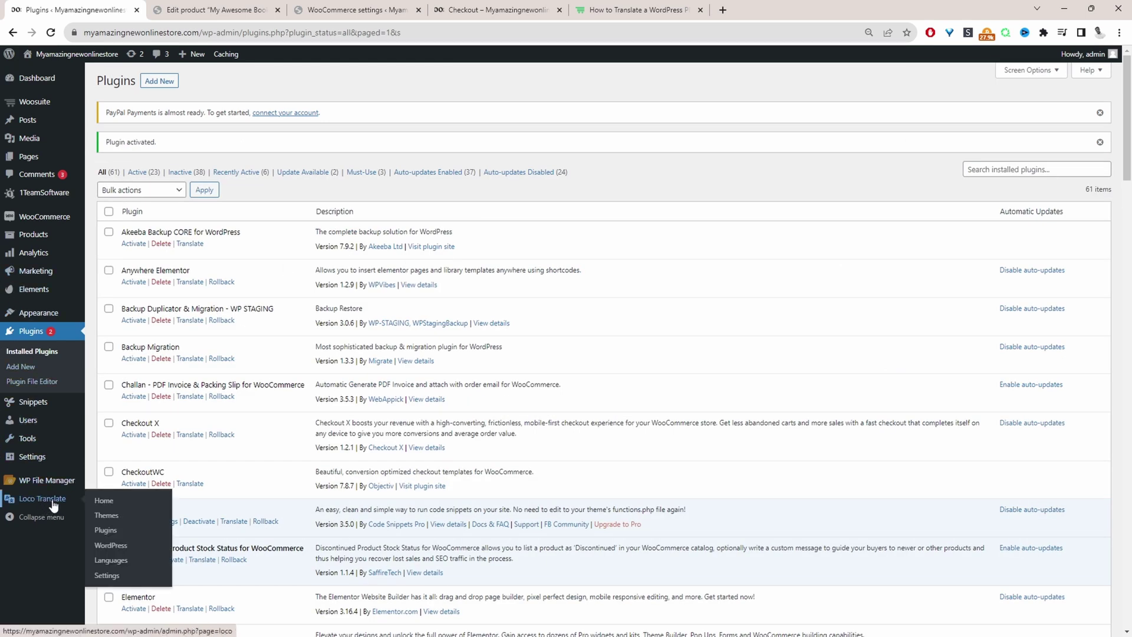
left_click(47, 500)
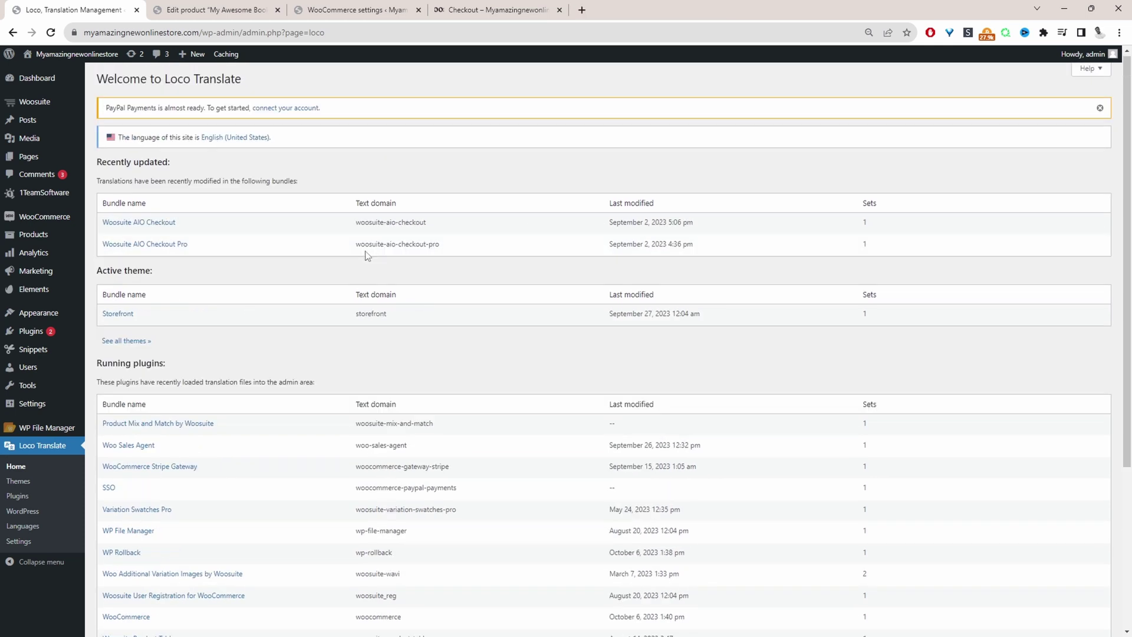
scroll(206, 389, "down", 2)
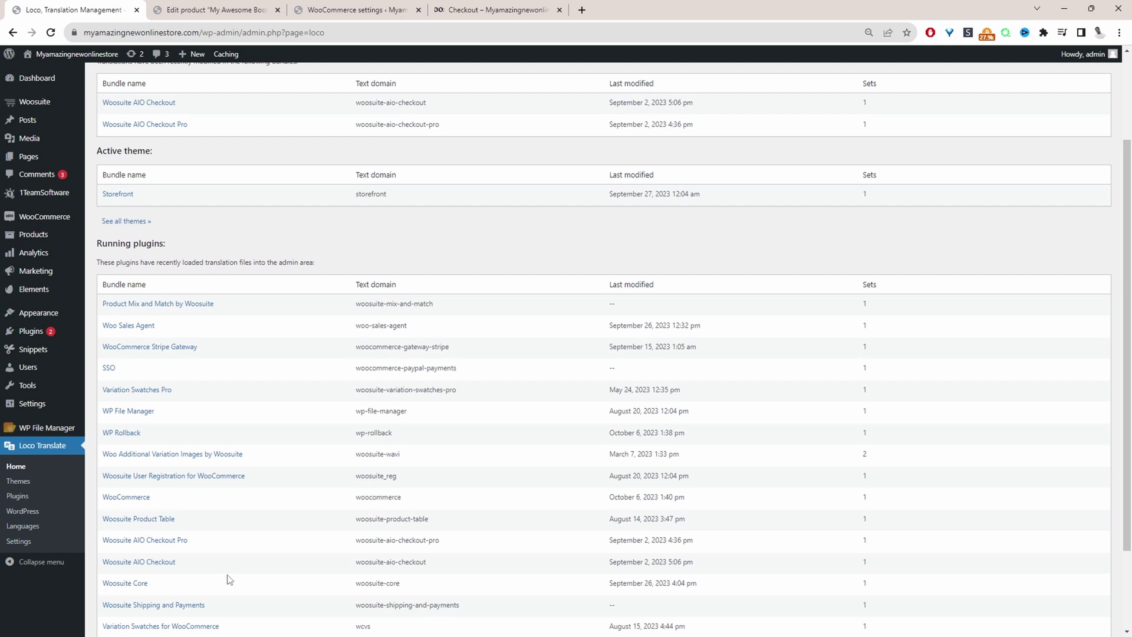
scroll(243, 566, "down", 2)
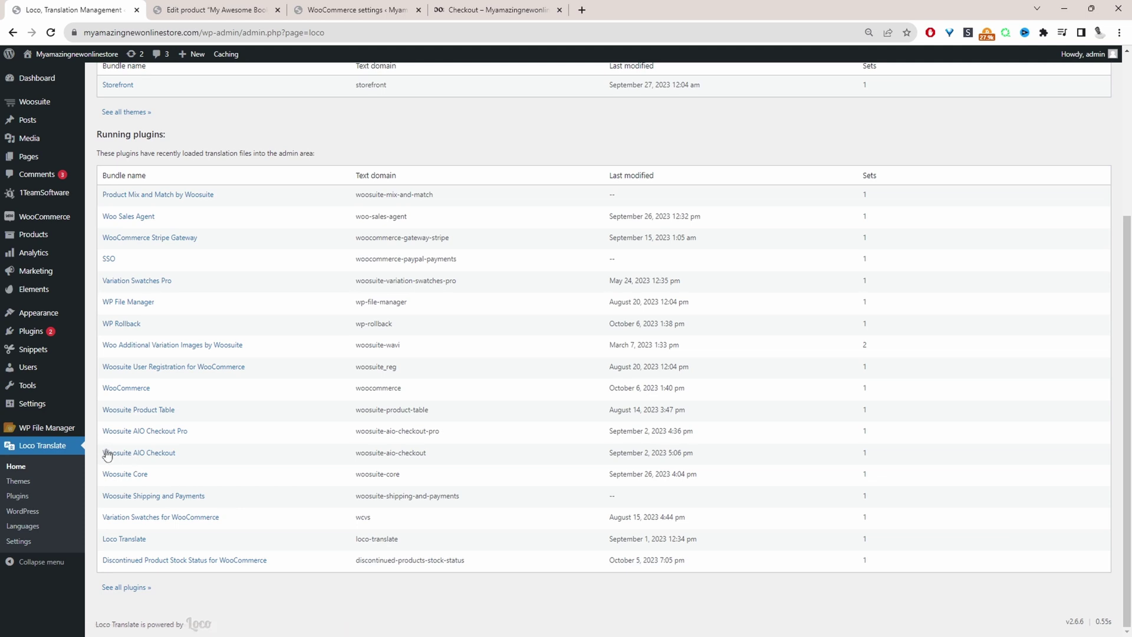
left_click(124, 458)
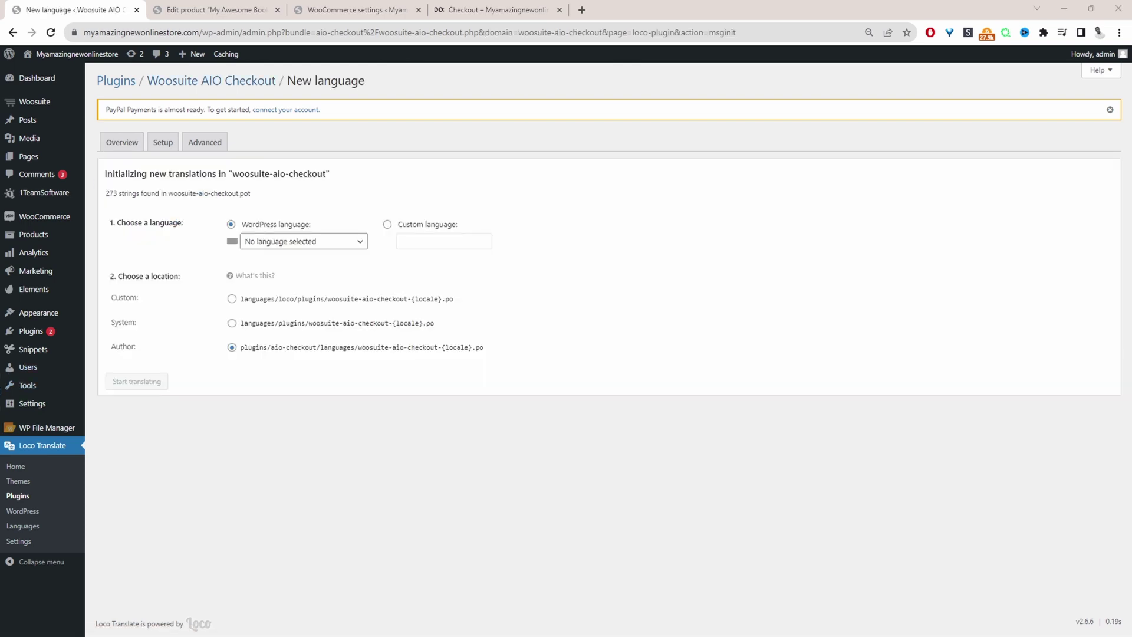
Pick German as the new language for Woosuite AIO Checkout, keeping the Author location (woosuite-aio-checkout-de_DE.po).
left_click(257, 244)
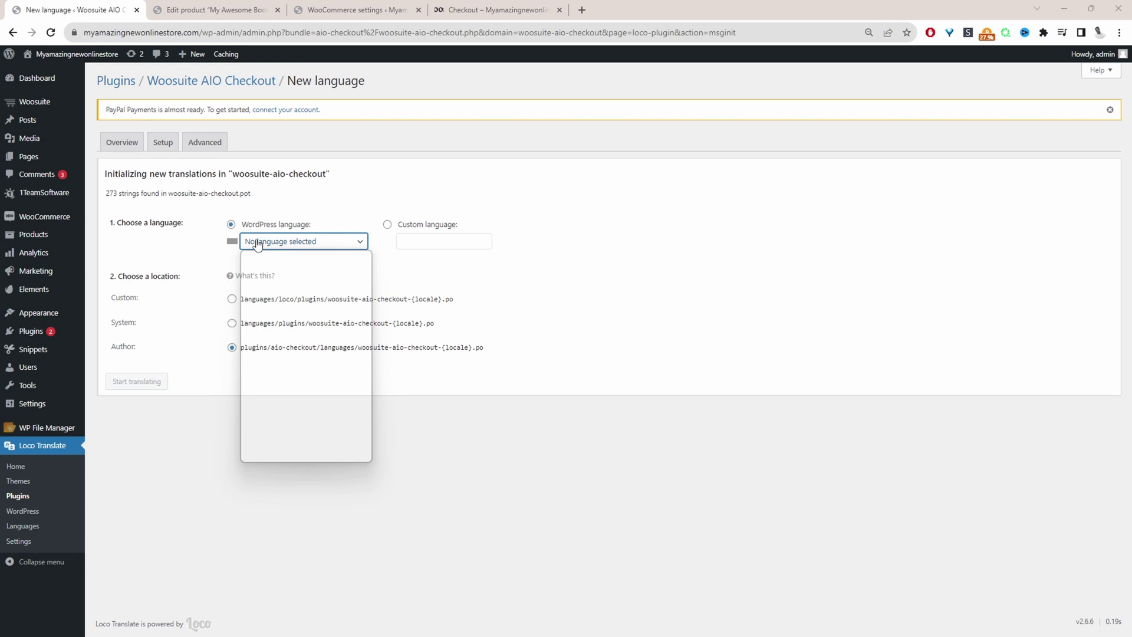
scroll(300, 330, "down", 5)
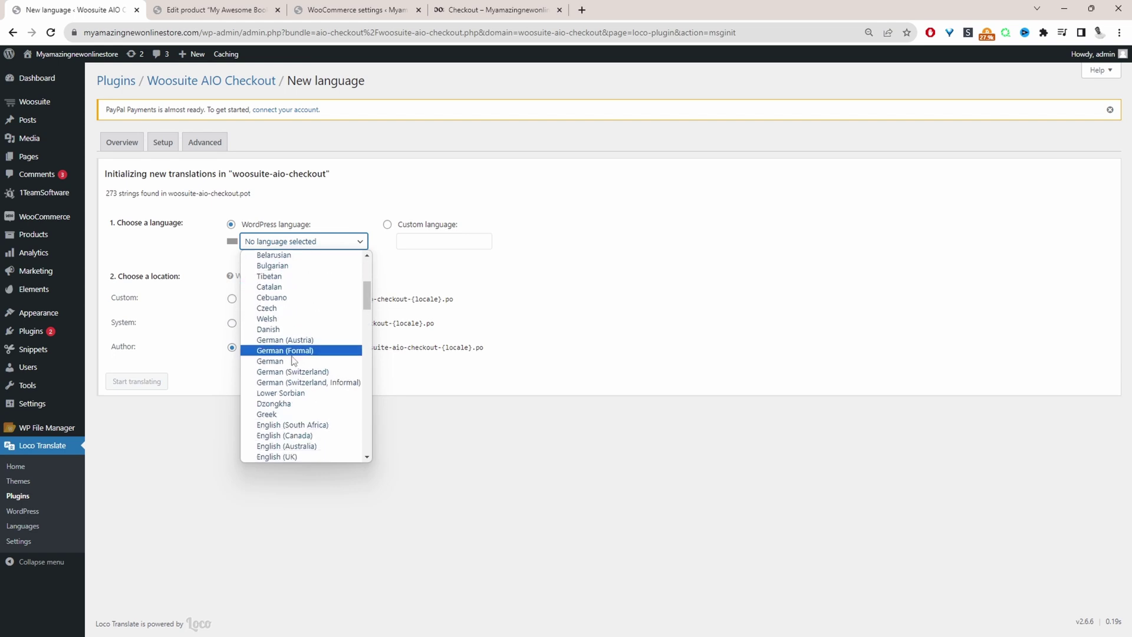
left_click(290, 357)
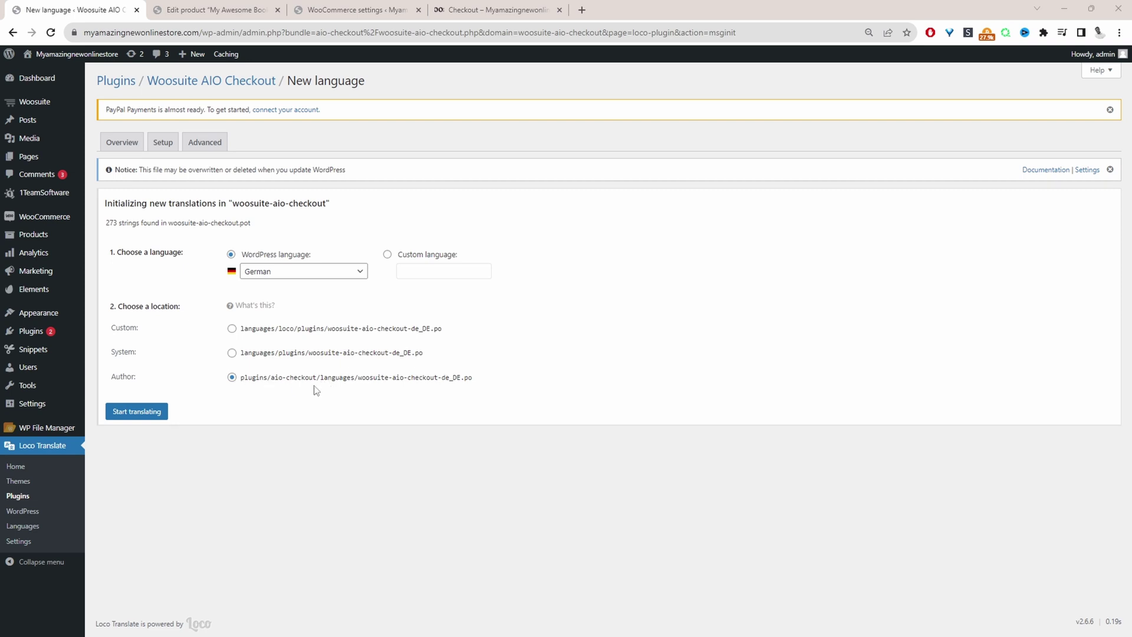
Create the German translation file woosuite-aio-checkout-de_DE.po and scroll its string list.
left_click(141, 414)
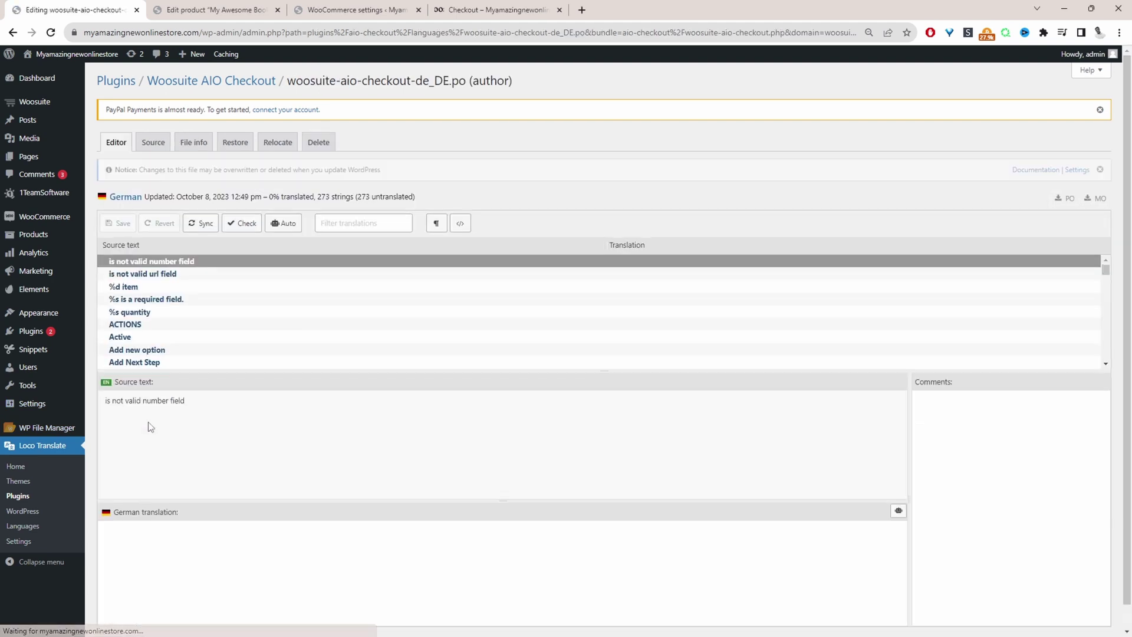
scroll(218, 312, "down", 5)
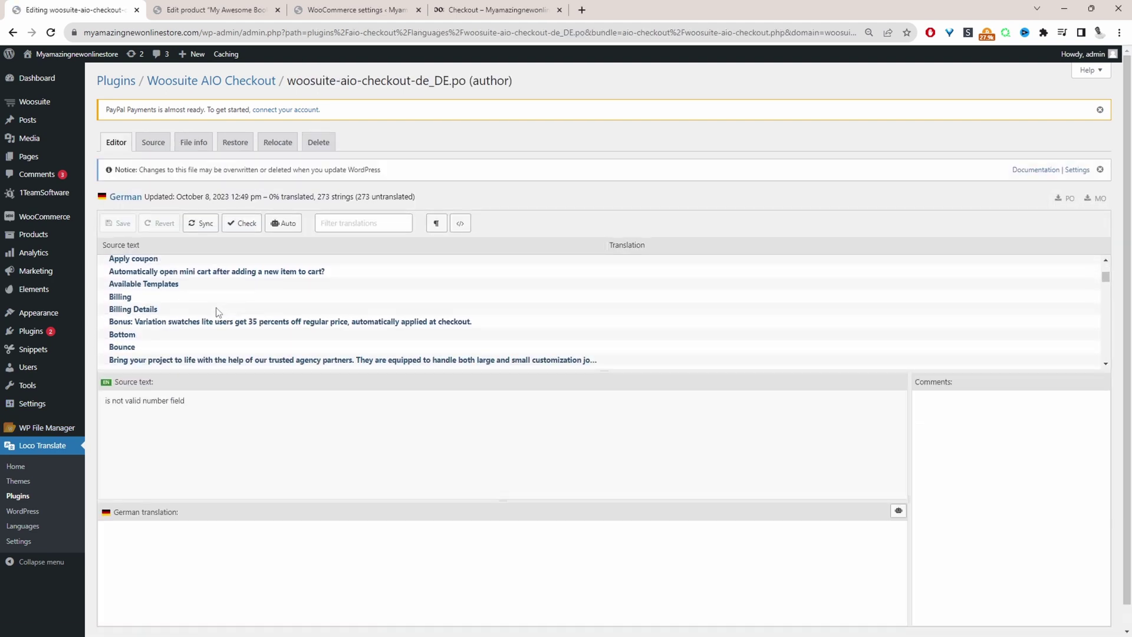
scroll(215, 315, "down", 5)
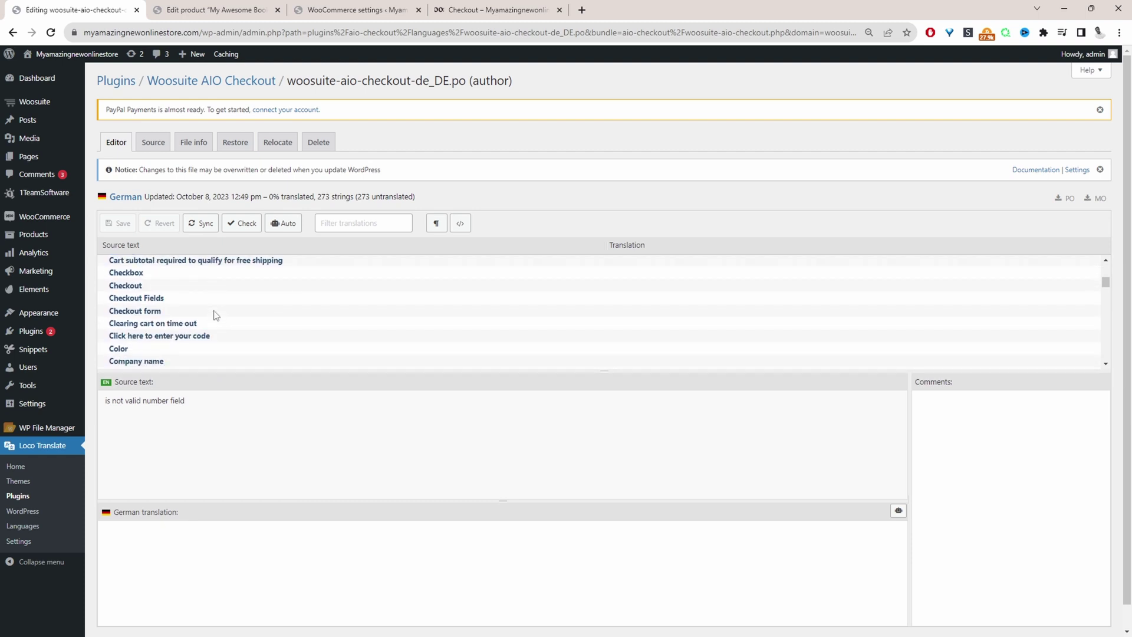
scroll(211, 328, "down", 5)
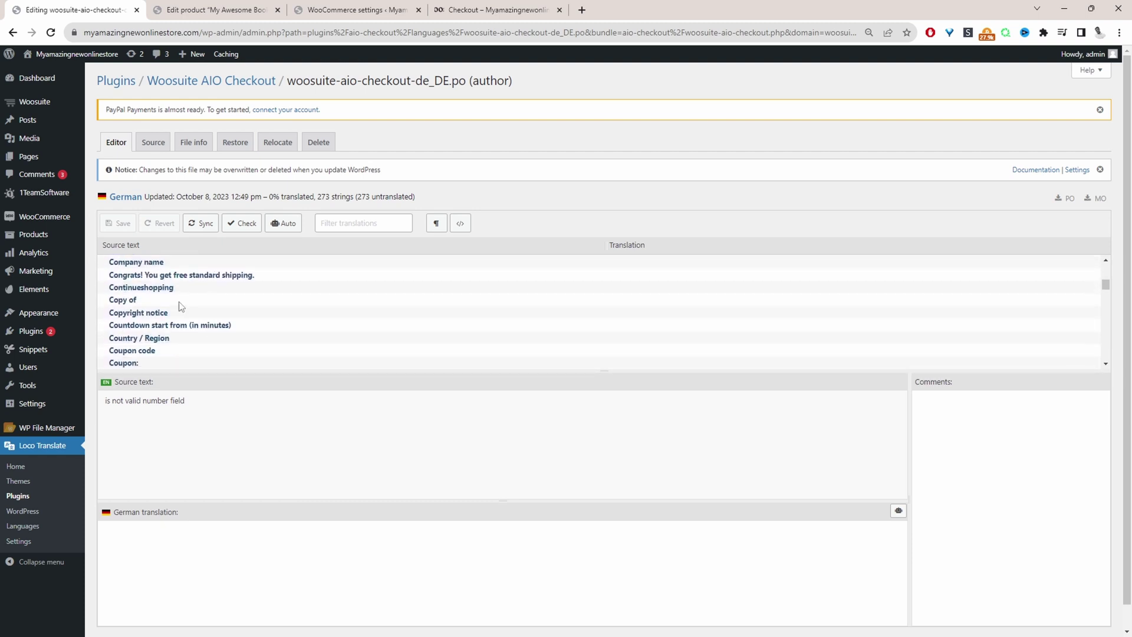
Select the Coupon code string and highlight its source text for copying.
left_click(212, 341)
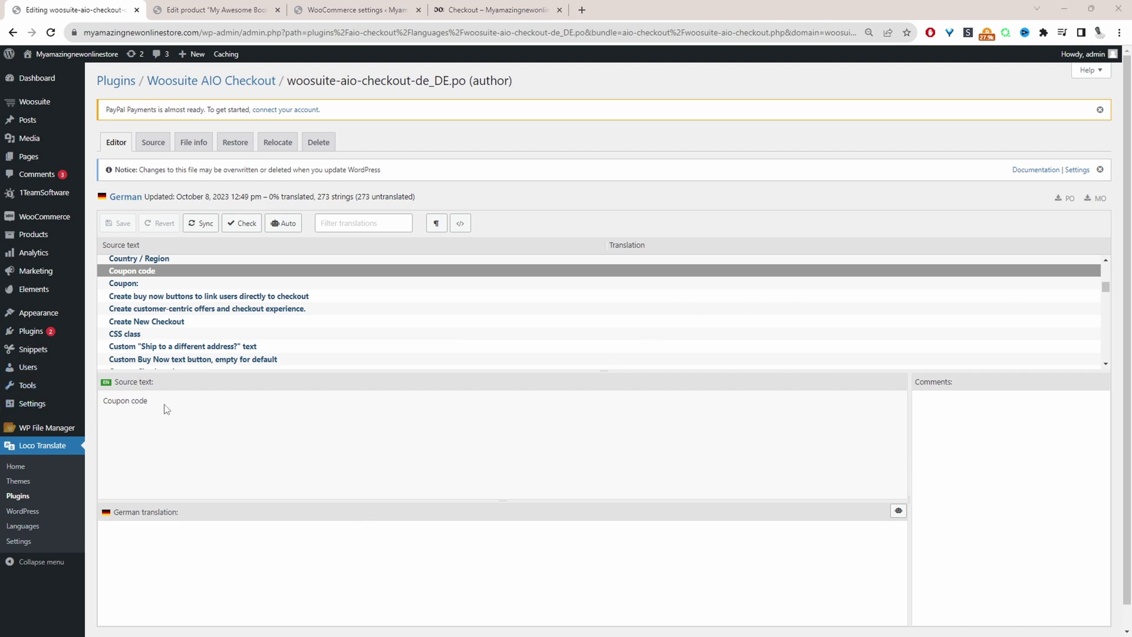
left_click_drag(165, 406, 104, 413)
scroll(158, 427, "down", 1)
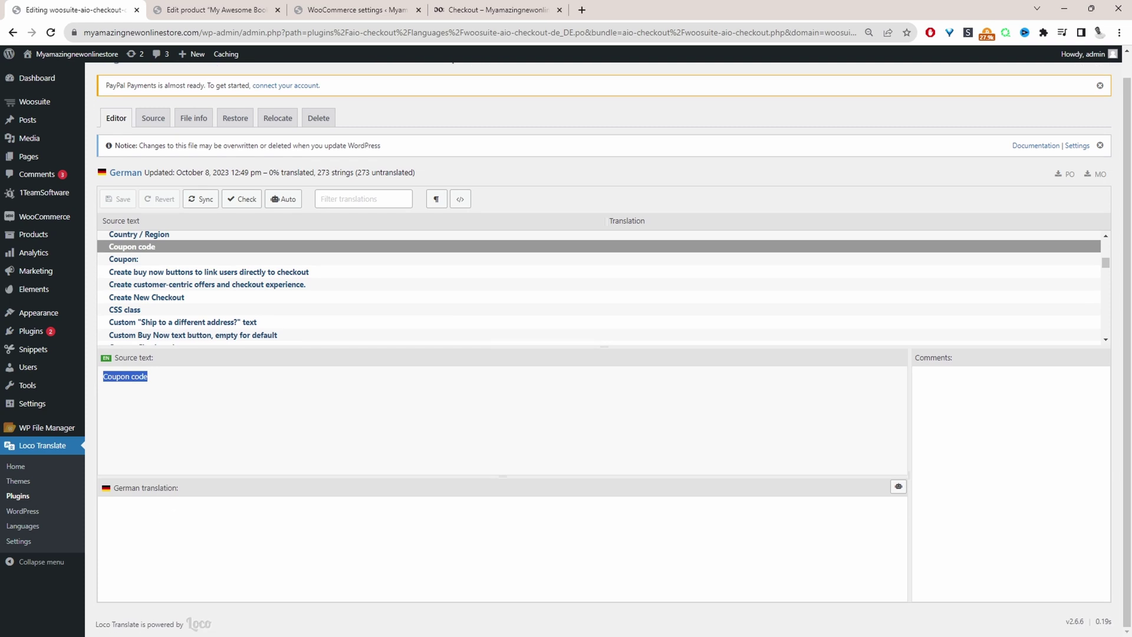
left_click(165, 517)
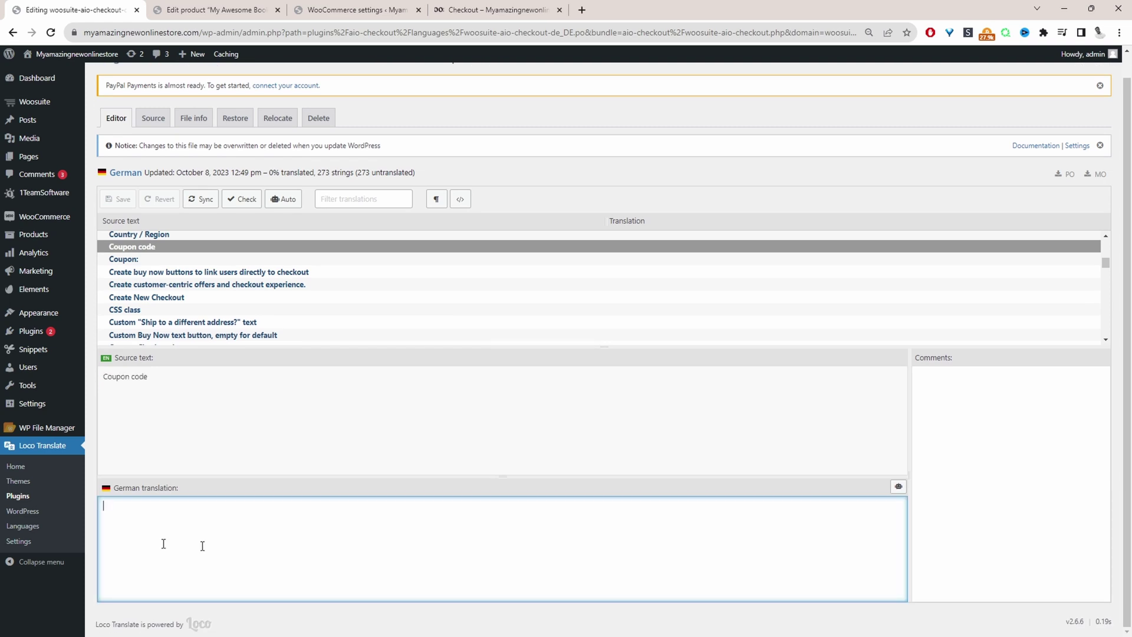
left_click_drag(147, 376, 104, 376)
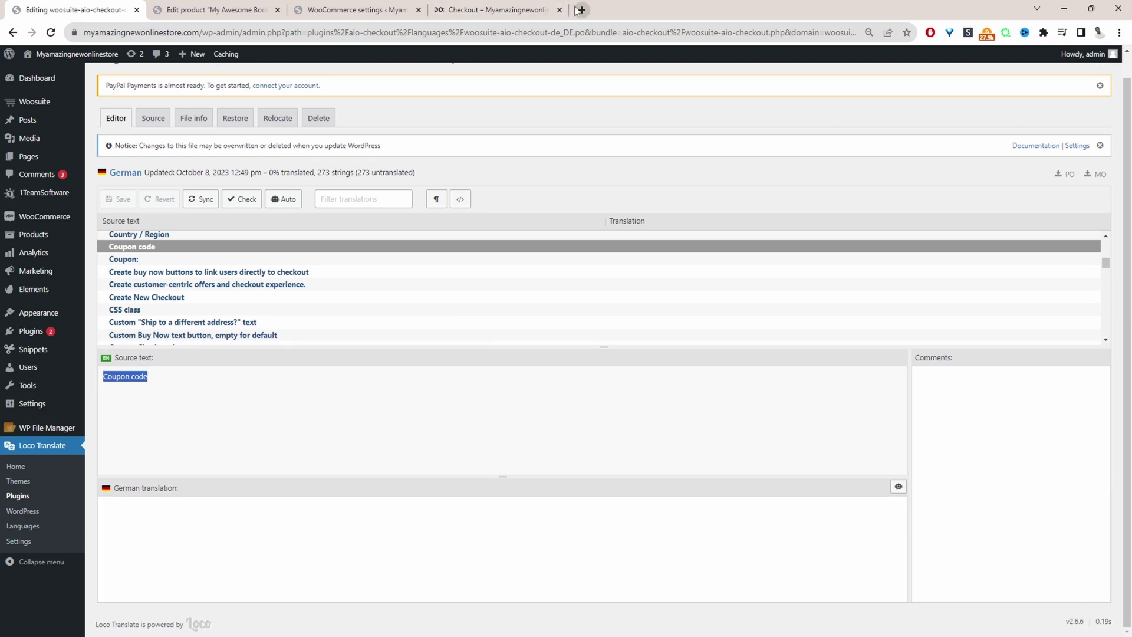
Translate 'Coupon code' to German in Google Translate and paste Gutscheincode as its translation.
key("ctrl+t")
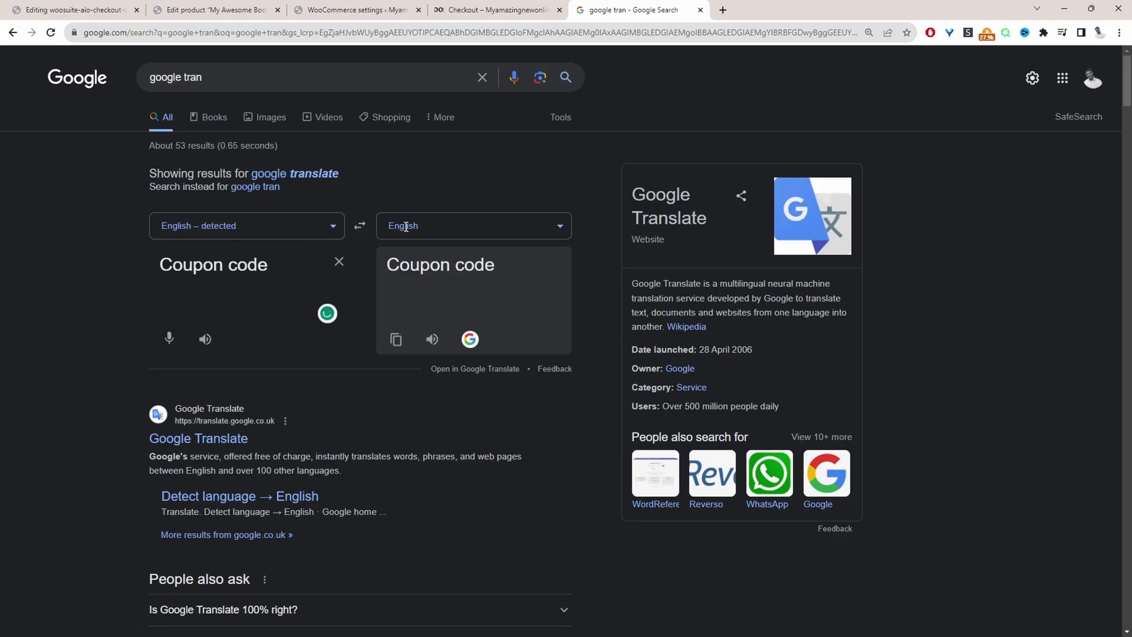
left_click(405, 226)
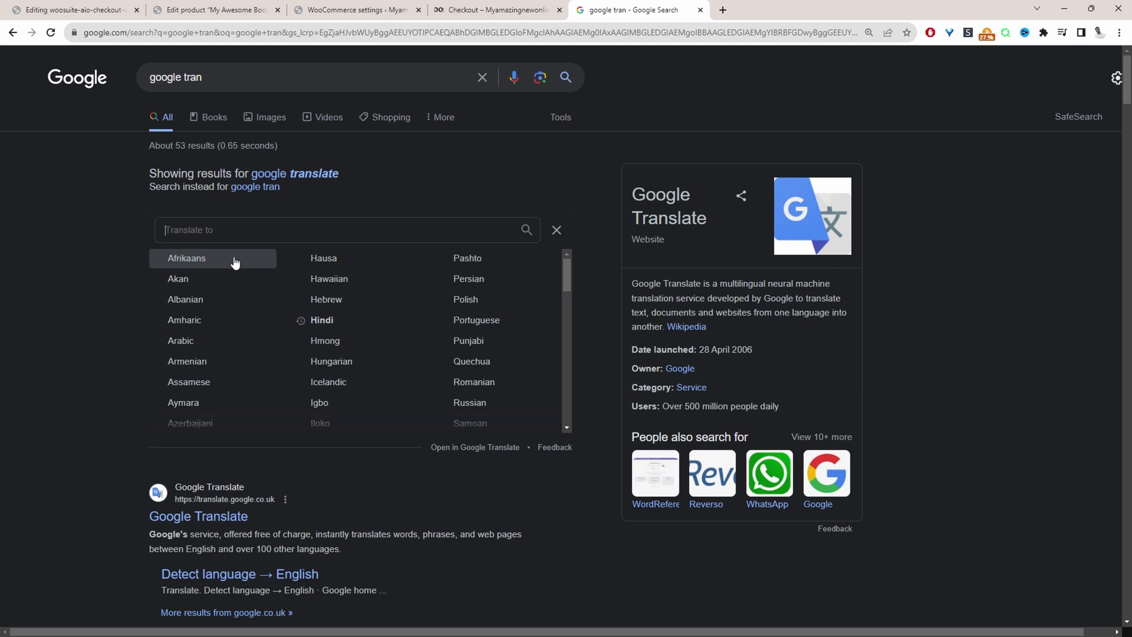
key("Escape")
left_click_drag(477, 265, 385, 265)
key("ctrl+c")
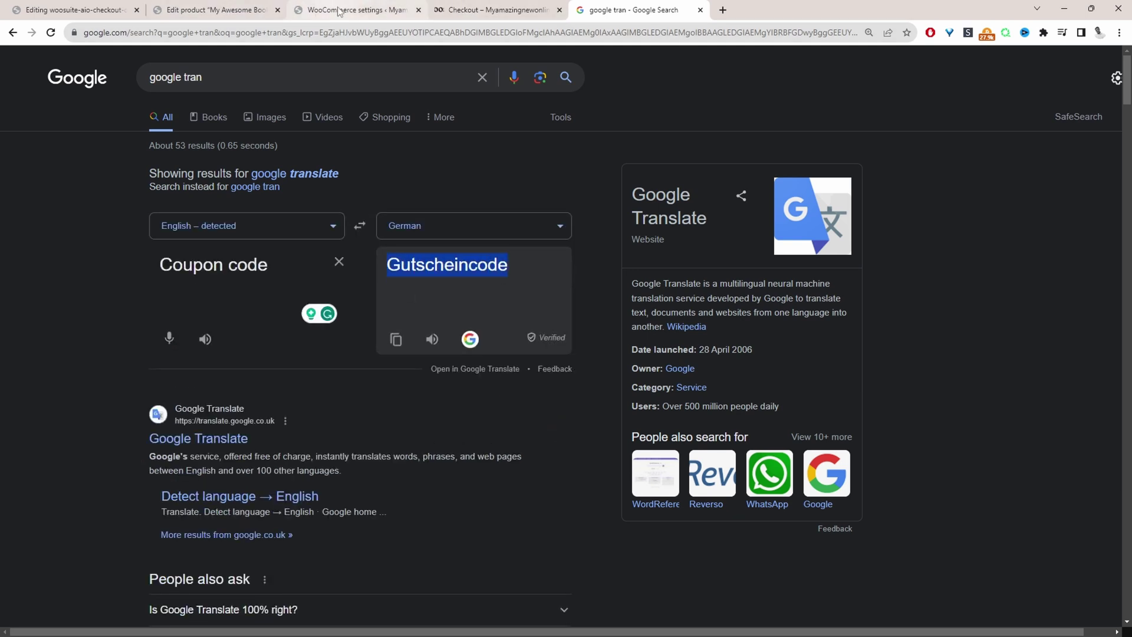
left_click(76, 10)
key("ctrl+v")
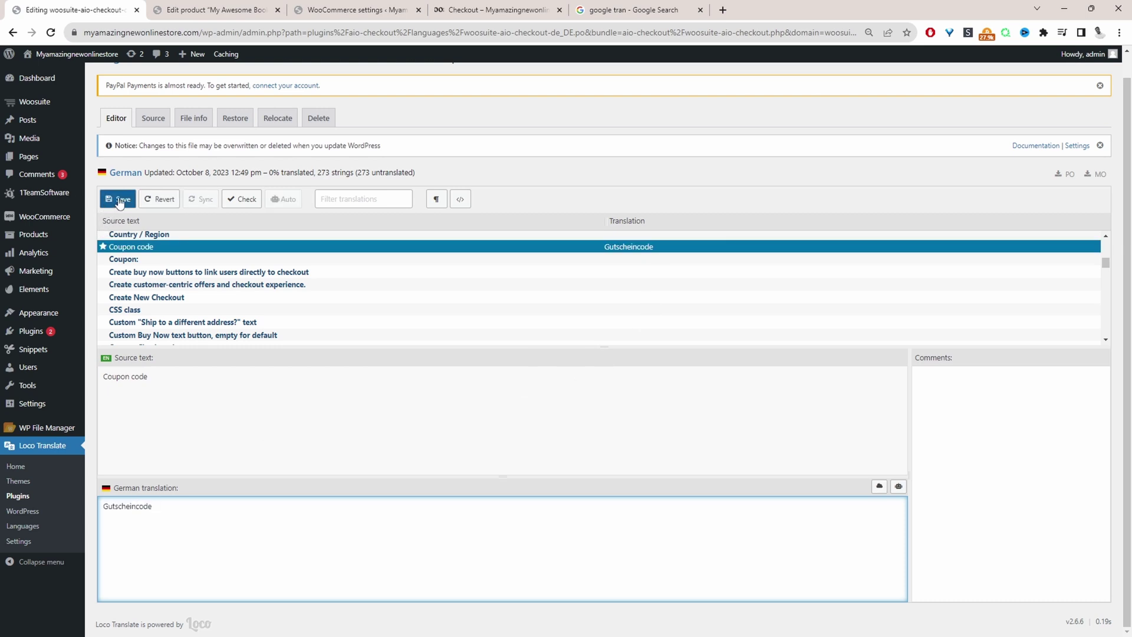
Reload the editor, save the German PO file, and scroll the string list.
mouse_move(48, 373)
key("F5")
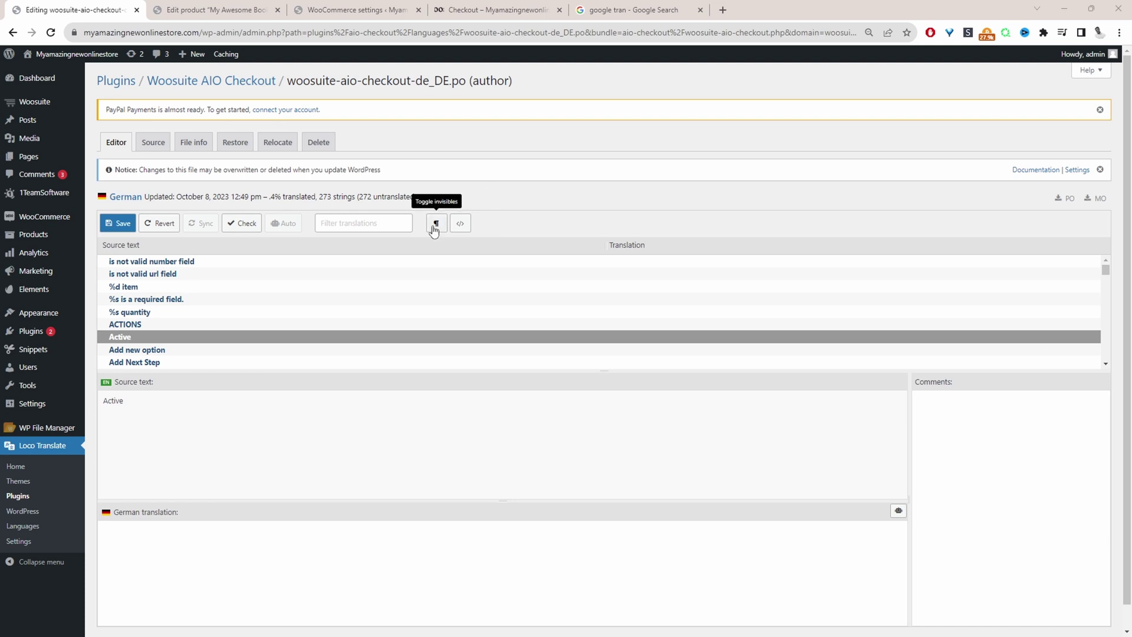
key("ctrl+s")
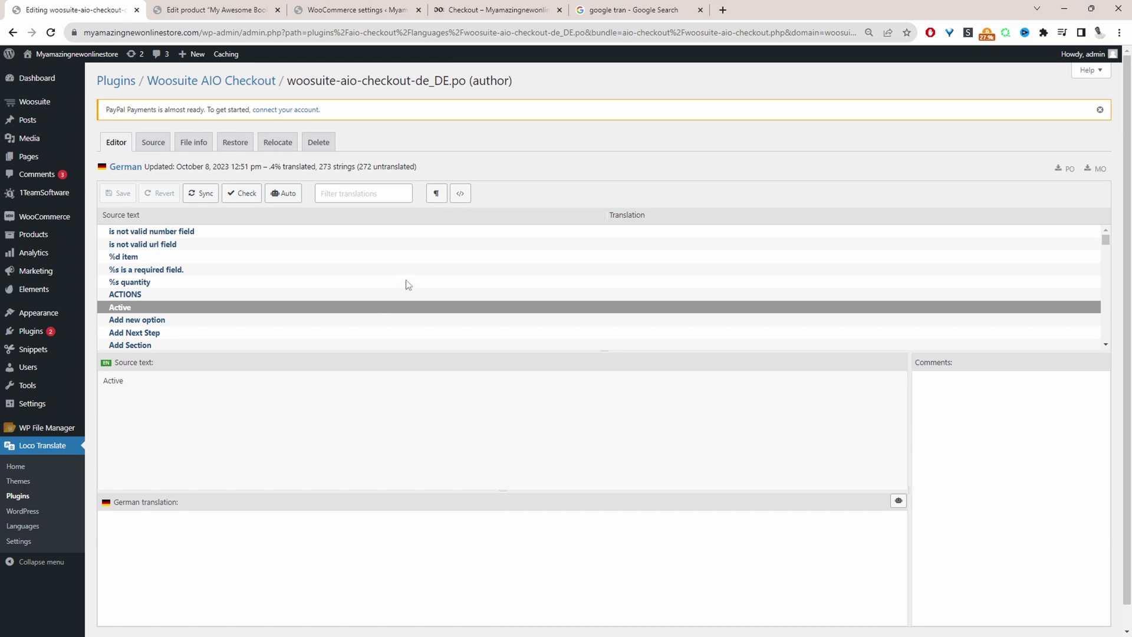
scroll(284, 279, "down", 1)
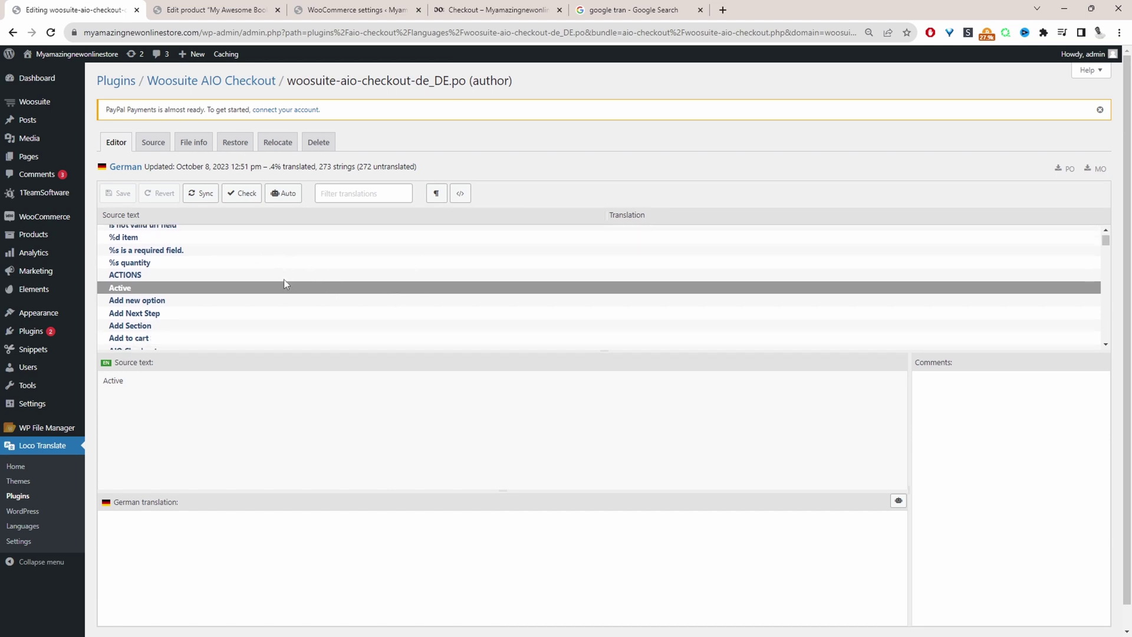
Open Auto-translate for the German file and confirm Microsoft Translator is the only service.
left_click(294, 201)
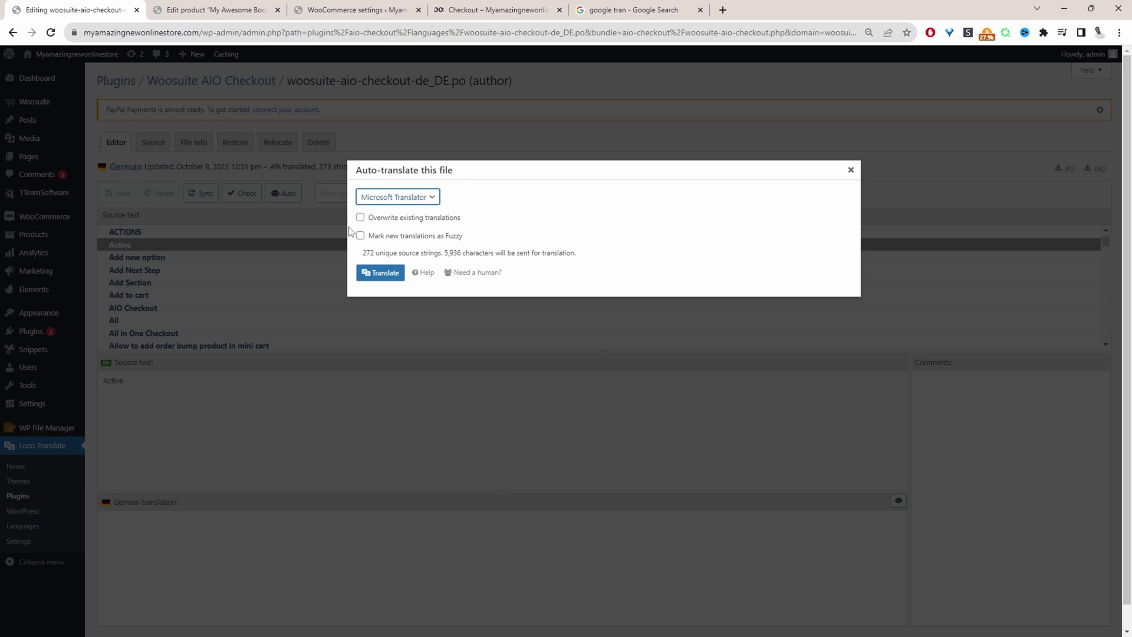
left_click(410, 200)
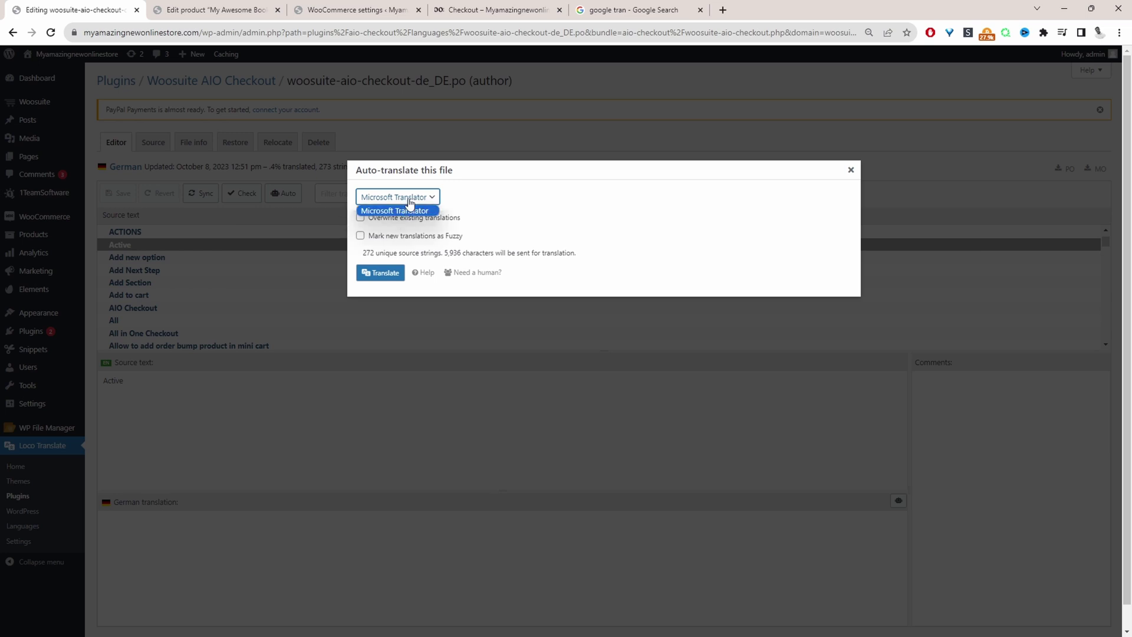
left_click(411, 208)
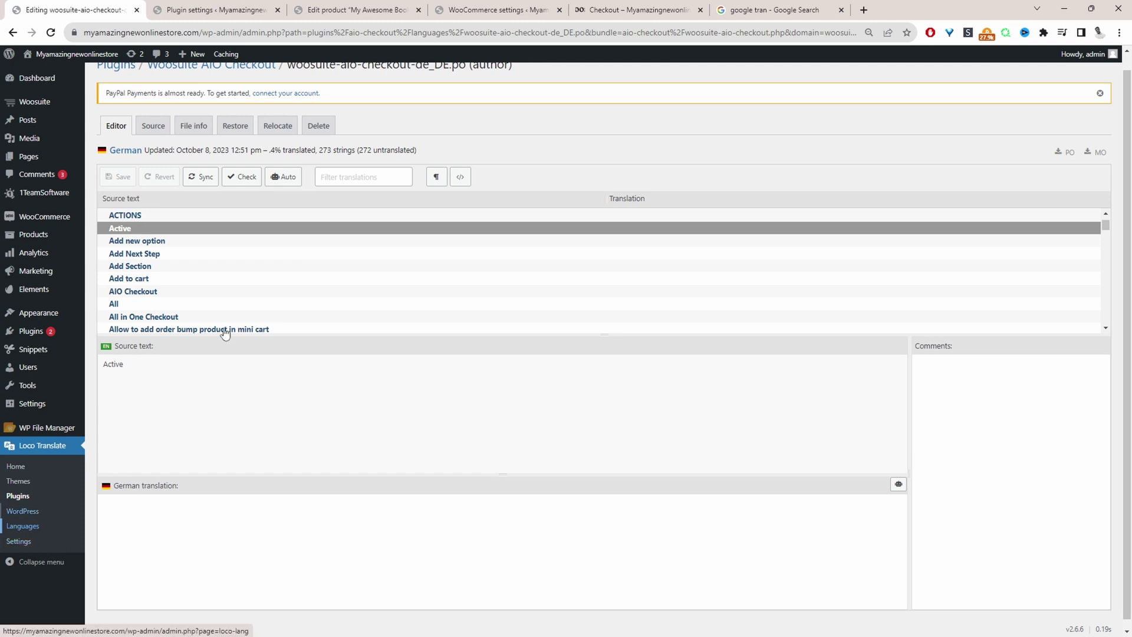
Check Loco Translate's Microsoft Translator API key settings and follow the aka.ms/MicrosoftTranslator link.
left_click(218, 10)
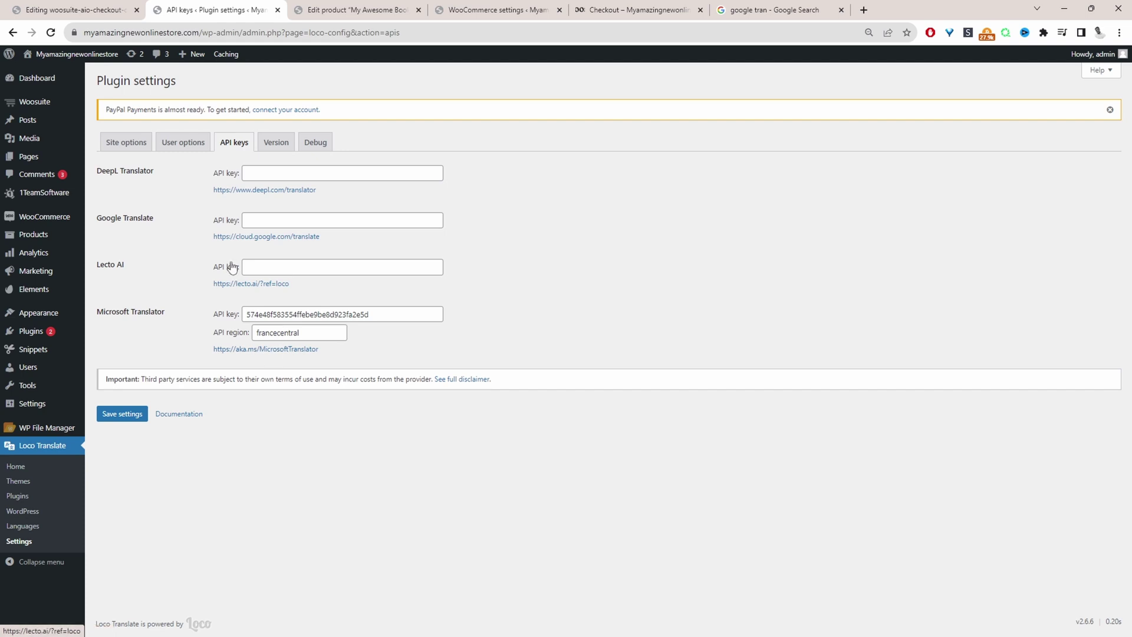
left_click(242, 351, "ctrl")
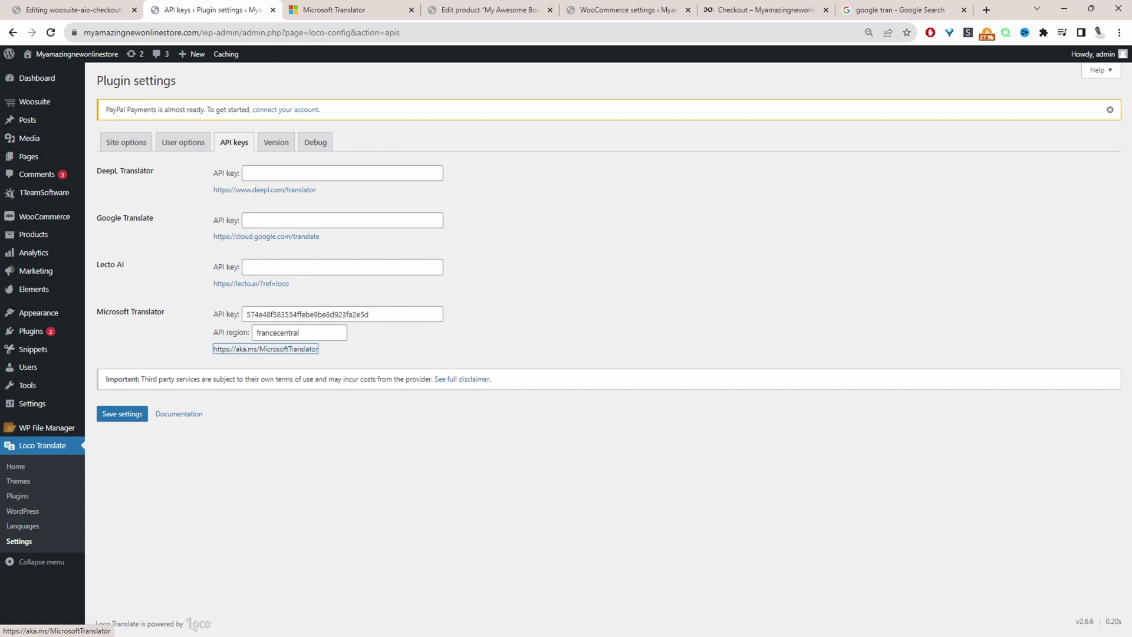
left_click(327, 12)
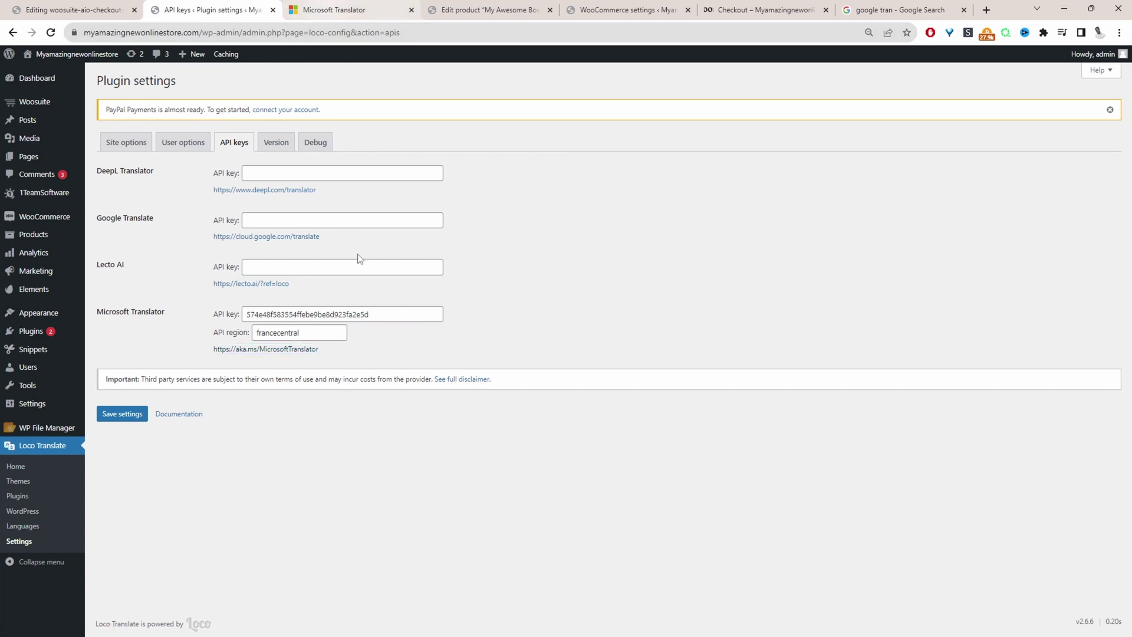
key("ctrl+Tab")
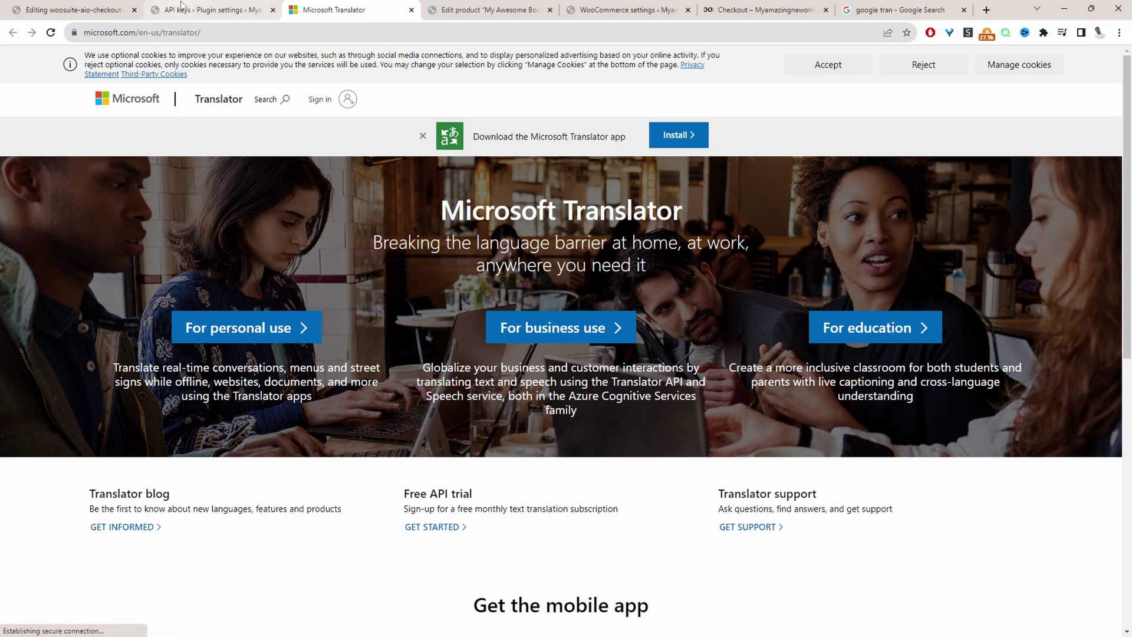
View the Translator for business page and Free API trial guide, then switch to the Azure portal.
left_click(234, 335)
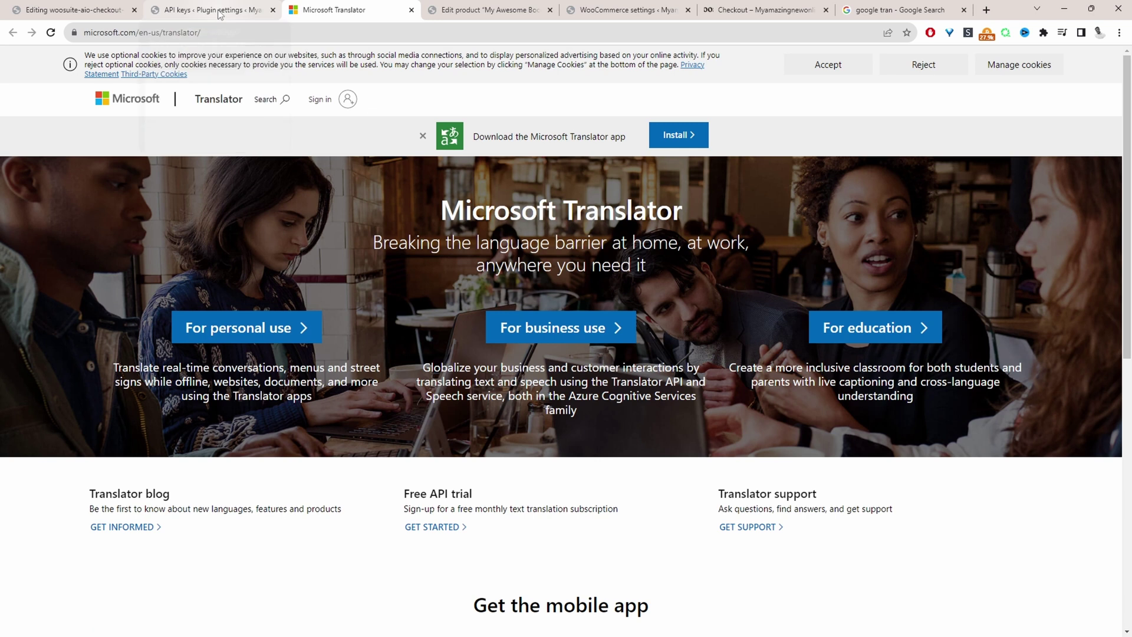
scroll(437, 460, "down", 1)
left_click(434, 454)
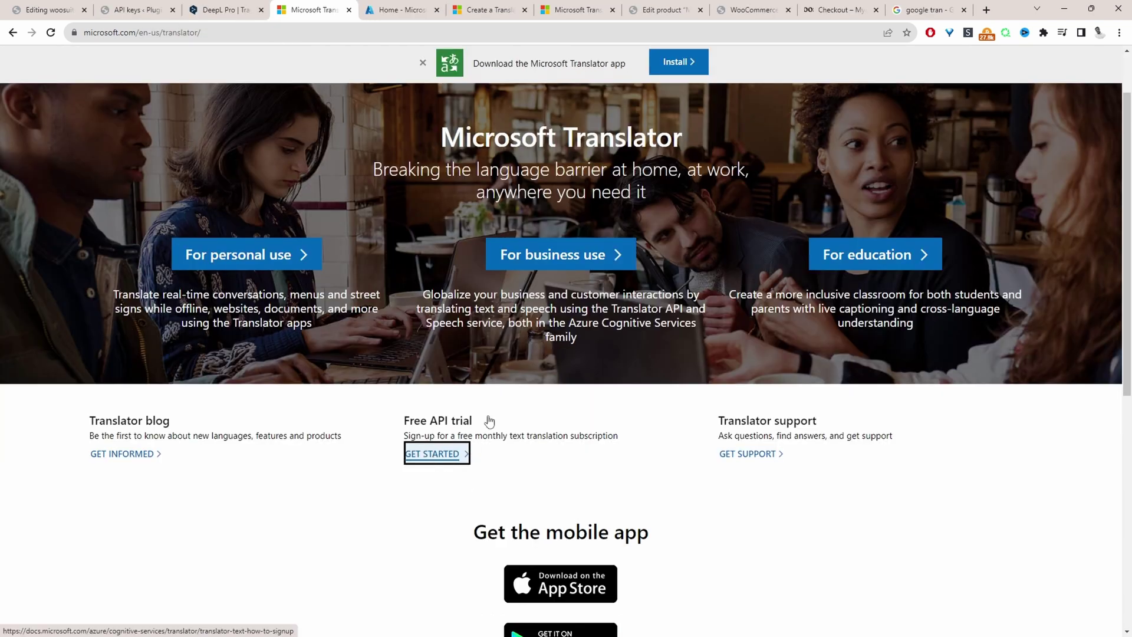
left_click(416, 11)
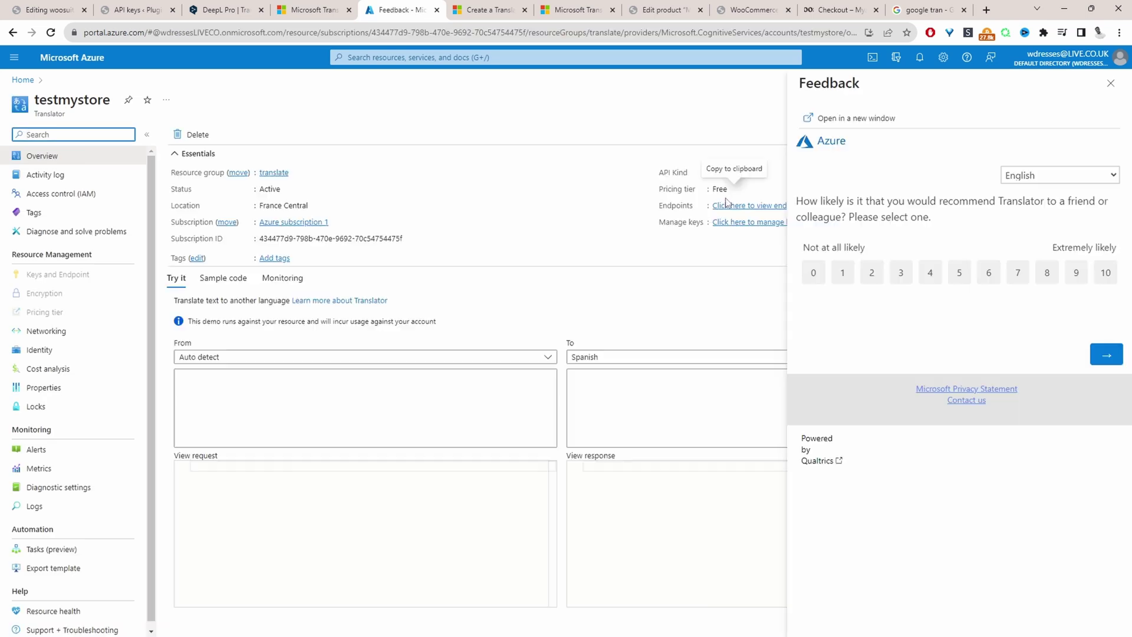
Check the testmystore Translator's keys and endpoint, then return to Loco Translate's plugin list.
left_click(737, 223)
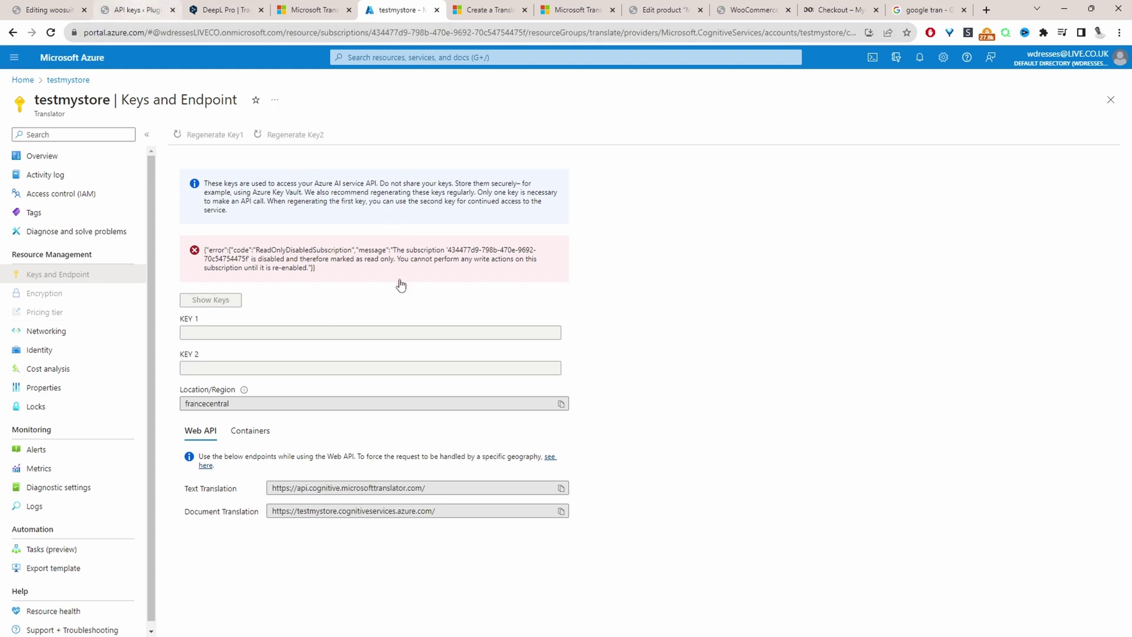
key("ctrl+2")
left_click(32, 495)
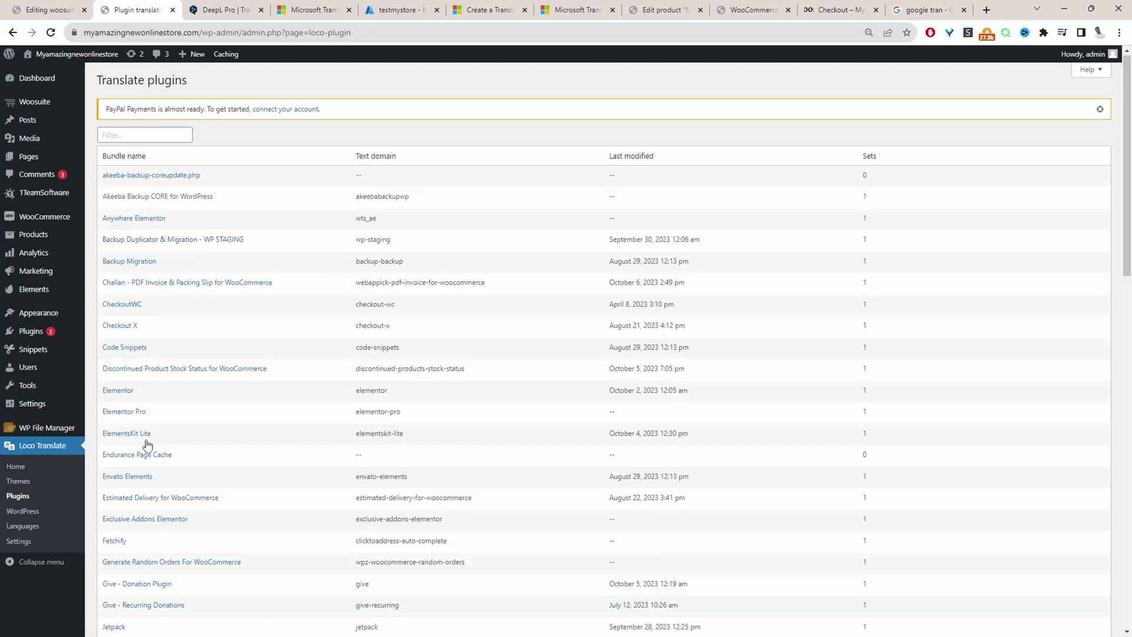
Open Woosuite AIO Checkout's French (France) file woosuite-aio-checkout-fr_FR.po for editing.
scroll(175, 484, "down", 1)
scroll(175, 484, "down", 12)
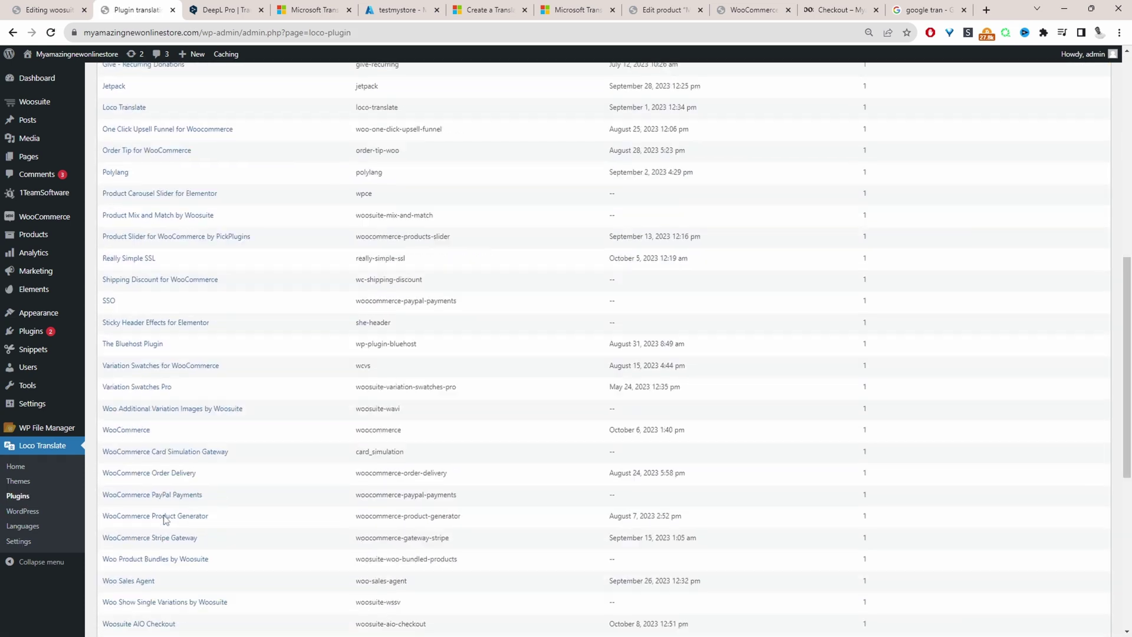
left_click(139, 434)
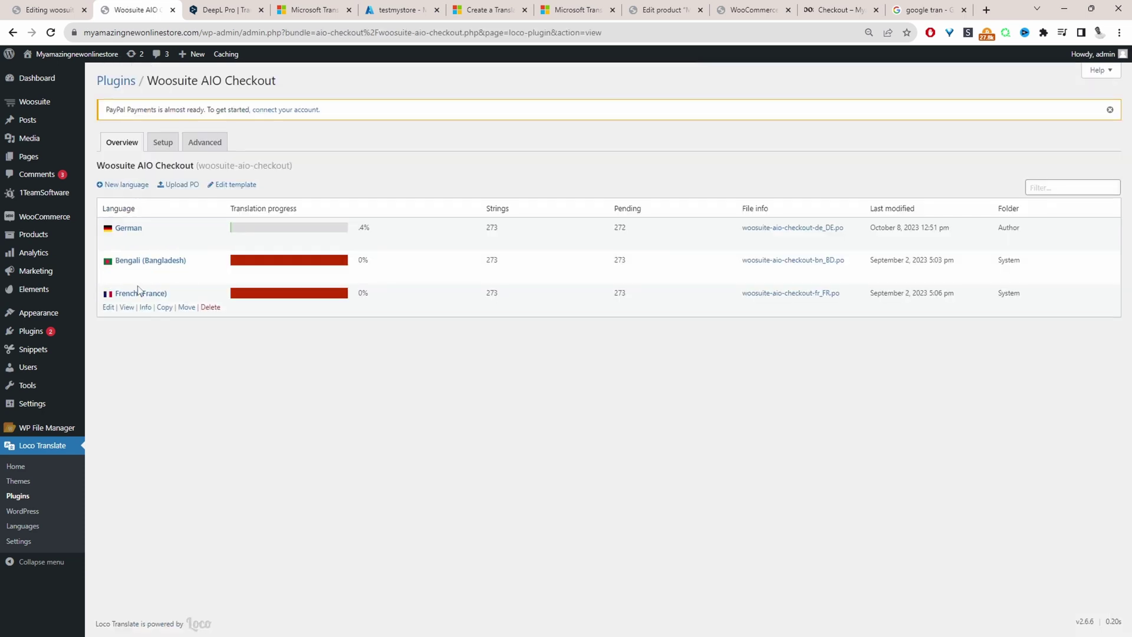
left_click(109, 308)
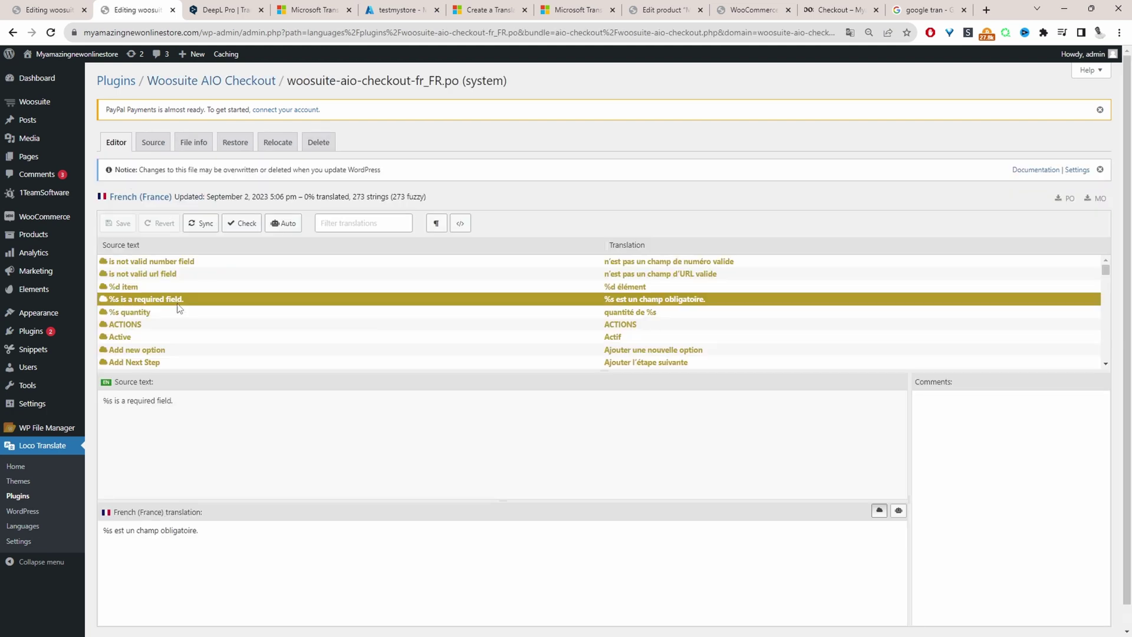
Review the French translations of the Billing, Bonus and Checkbox strings.
scroll(306, 316, "down", 5)
left_click(215, 319)
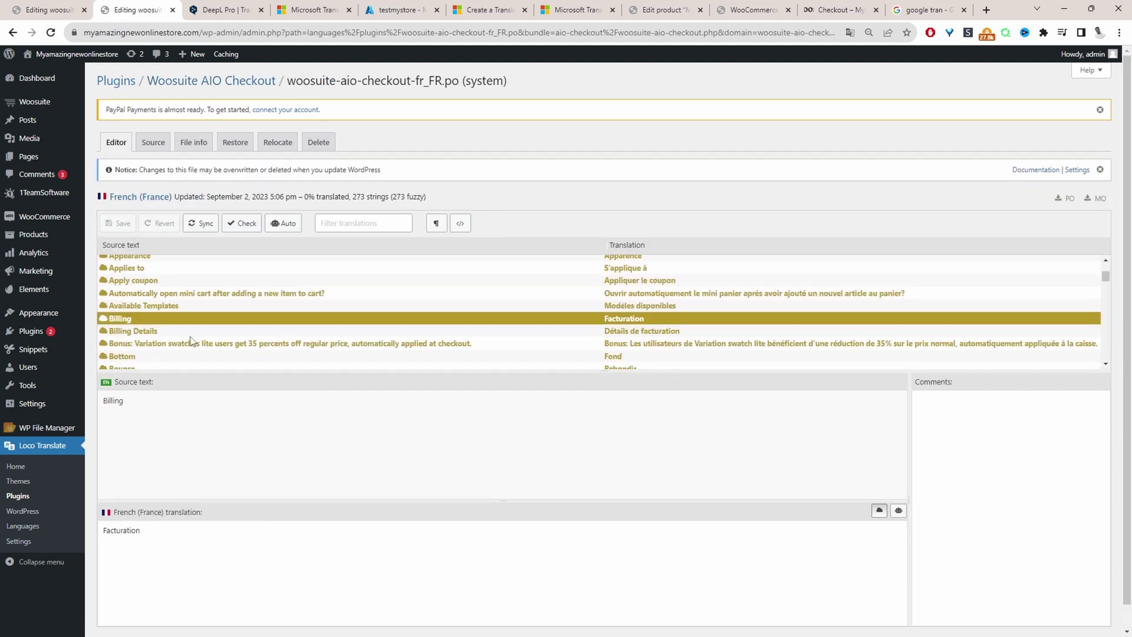
left_click(190, 342)
scroll(200, 318, "down", 6)
left_click(206, 315)
scroll(207, 315, "down", 3)
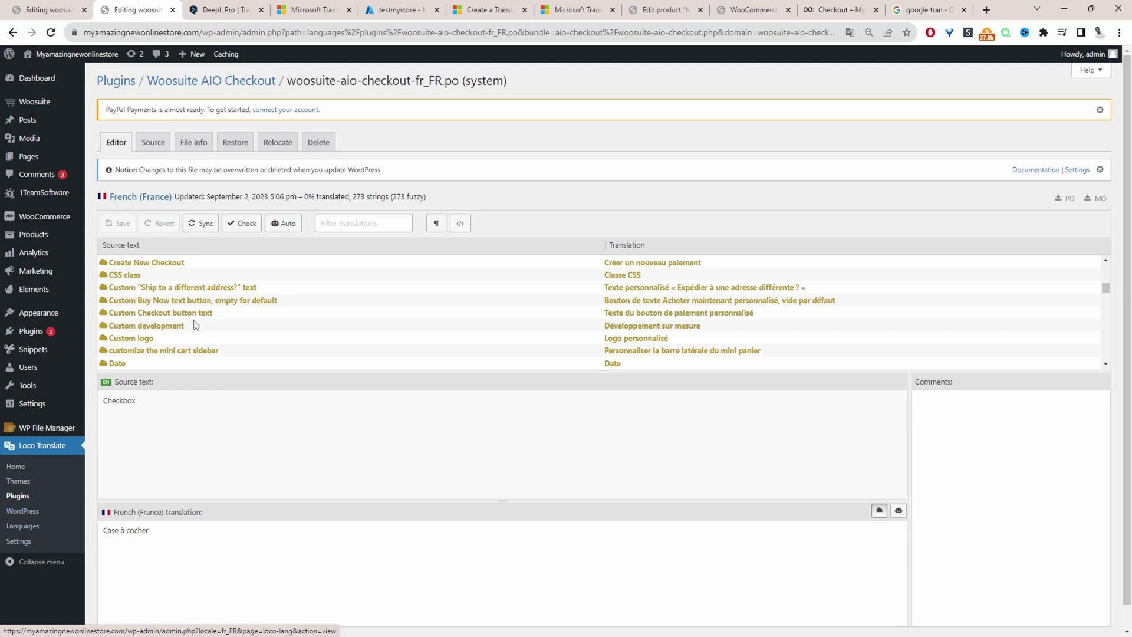
scroll(252, 321, "up", 3)
mouse_move(46, 101)
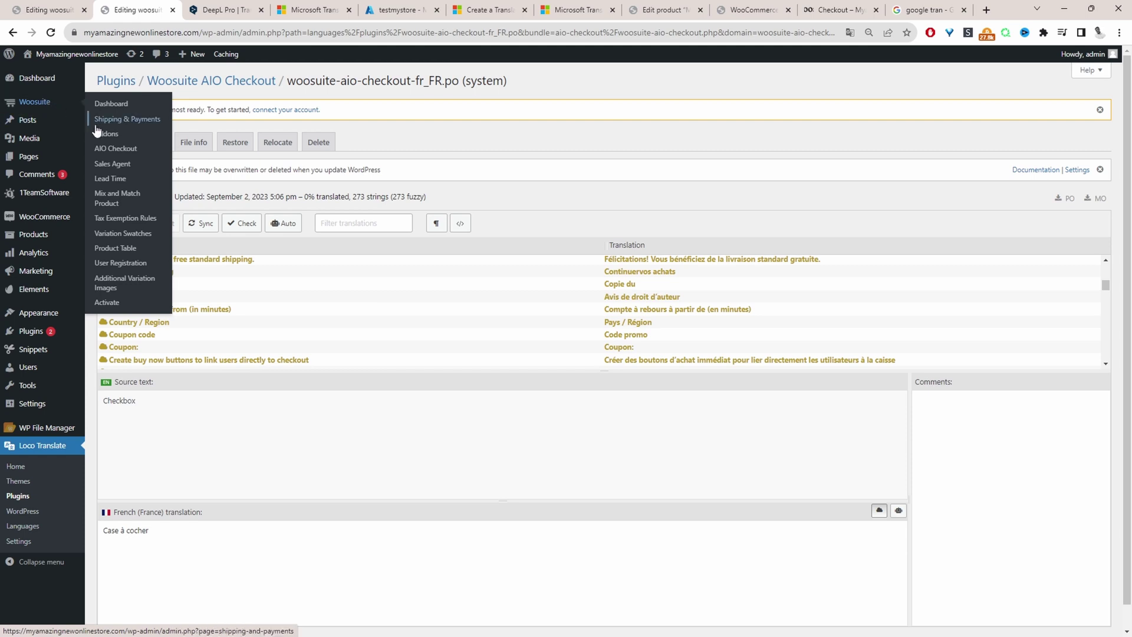
Open the Woosuite AIO Checkout dashboard in a new browser tab.
middle_click(106, 152)
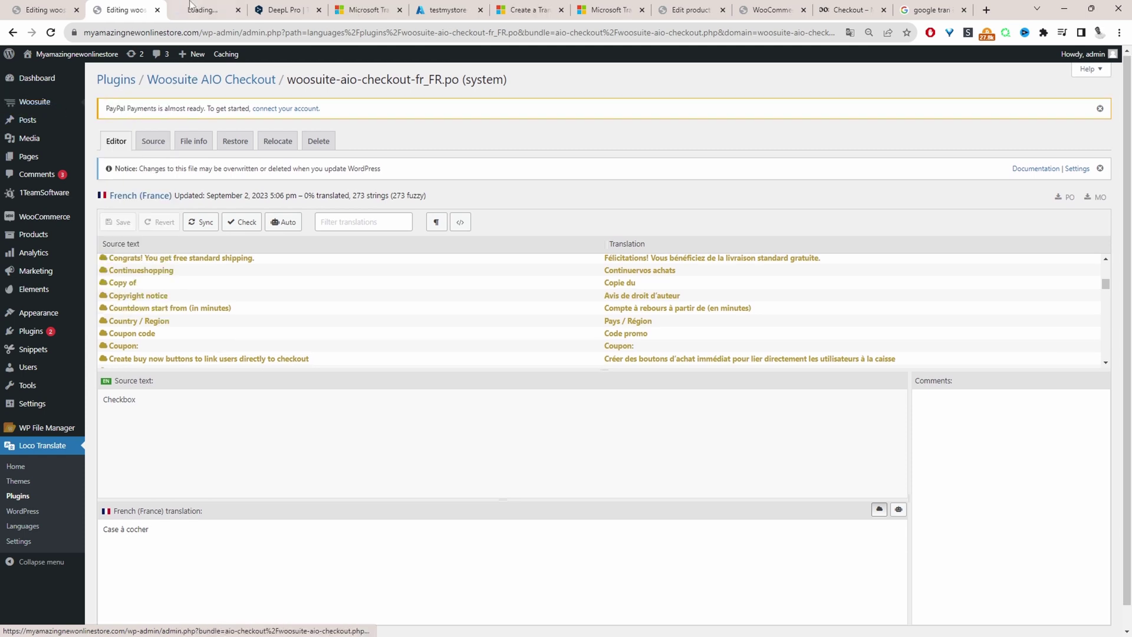
key("ctrl+Tab")
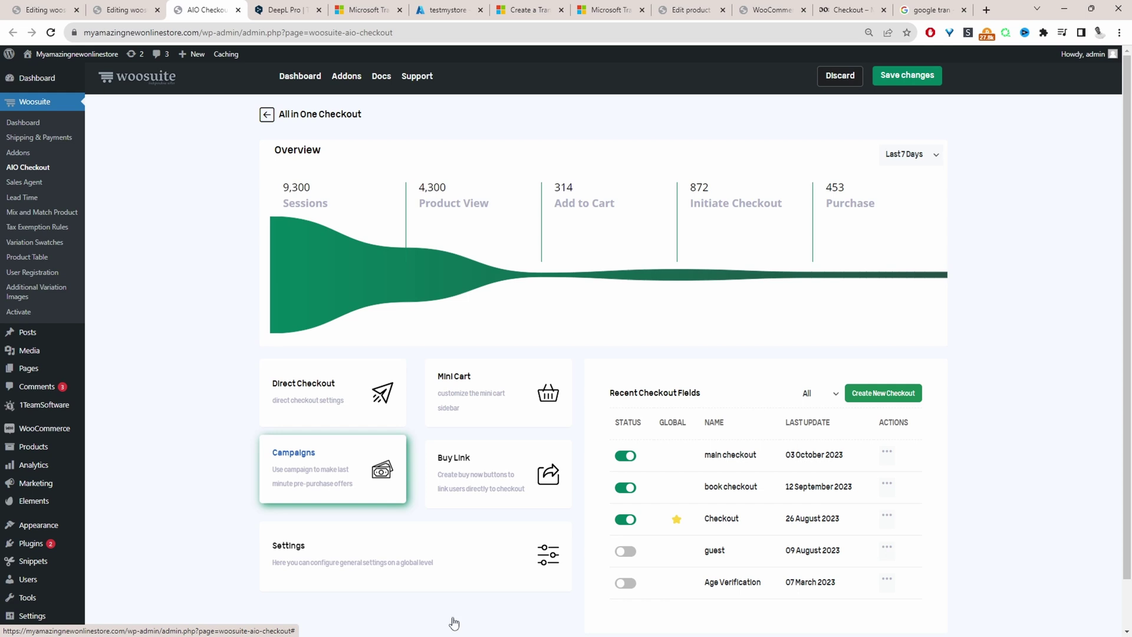
scroll(65, 525, "down", 1)
In General Settings, set Site Language to Français and save the changes.
mouse_move(32, 564)
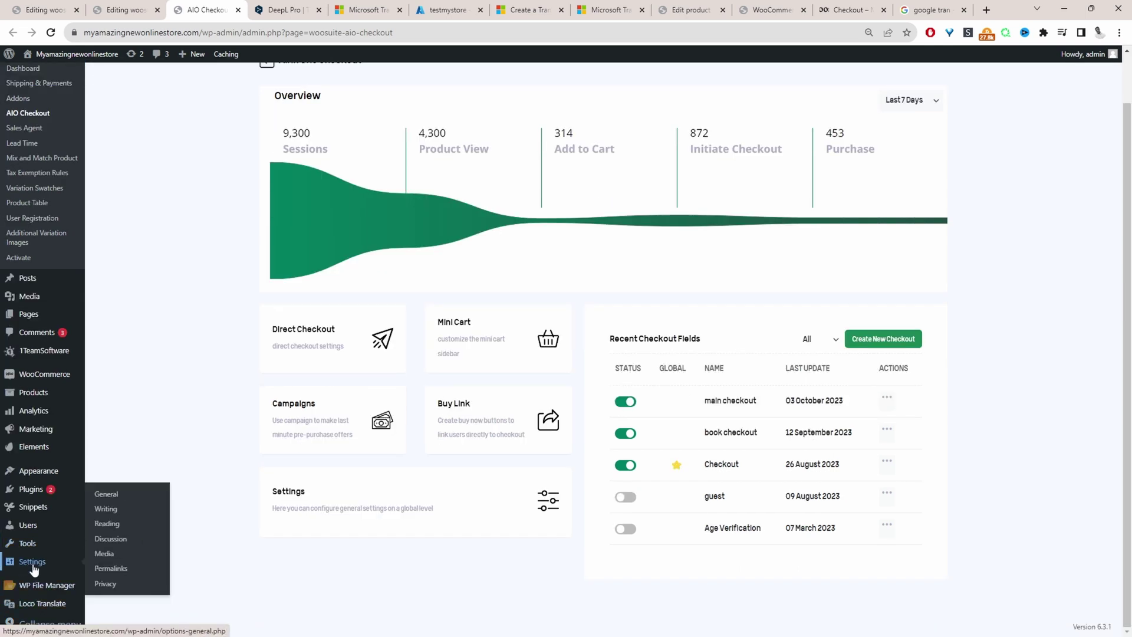
left_click(65, 568)
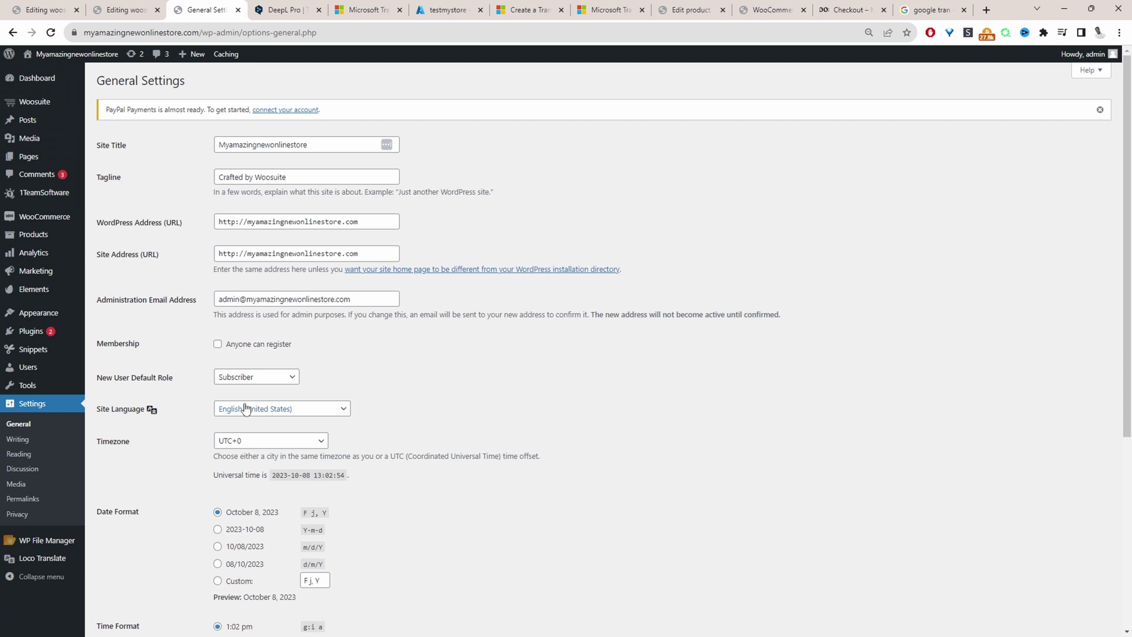
left_click(246, 408)
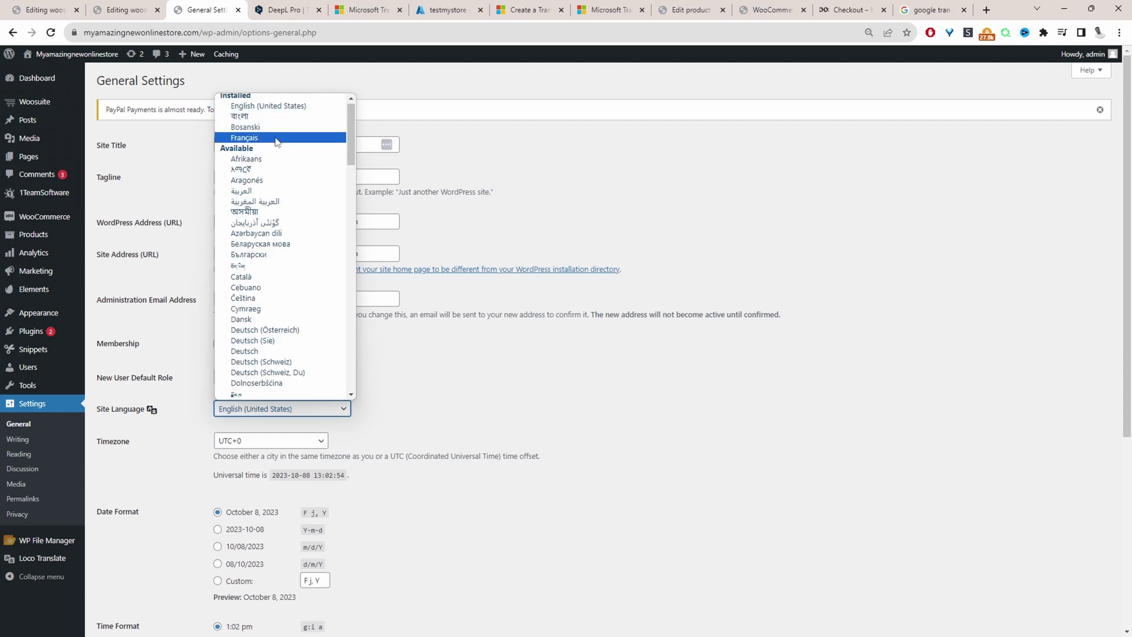
left_click(244, 138)
scroll(177, 412, "down", 5)
left_click(123, 594)
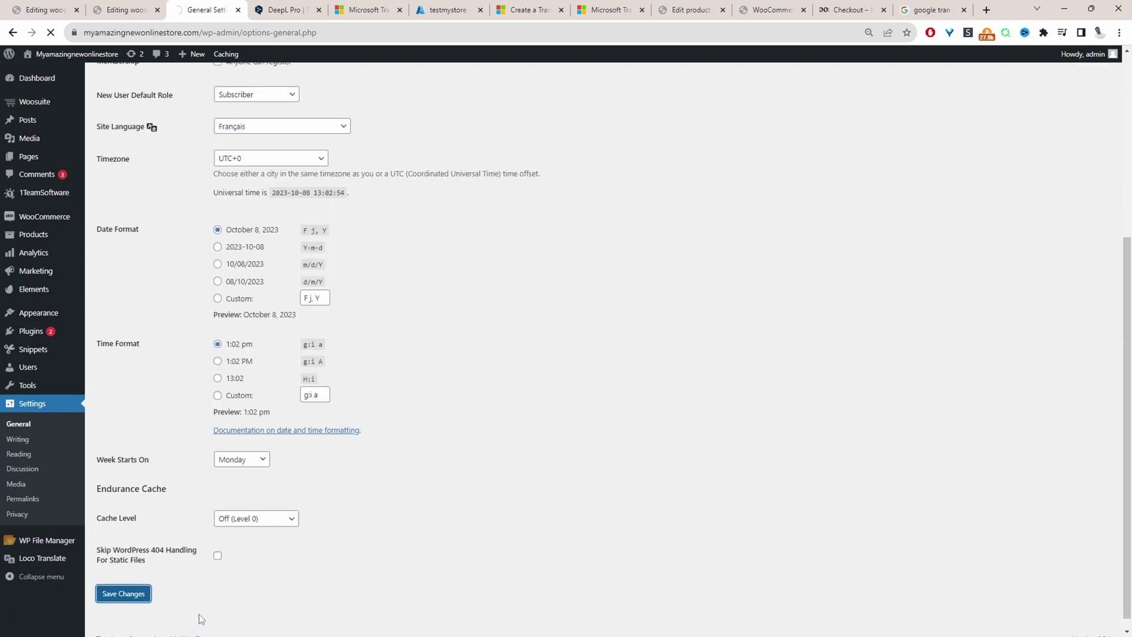
Open Woosuite's Paiement AIO dashboard and scroll through its French cards like Paiement direct and Mini panier.
mouse_move(36, 102)
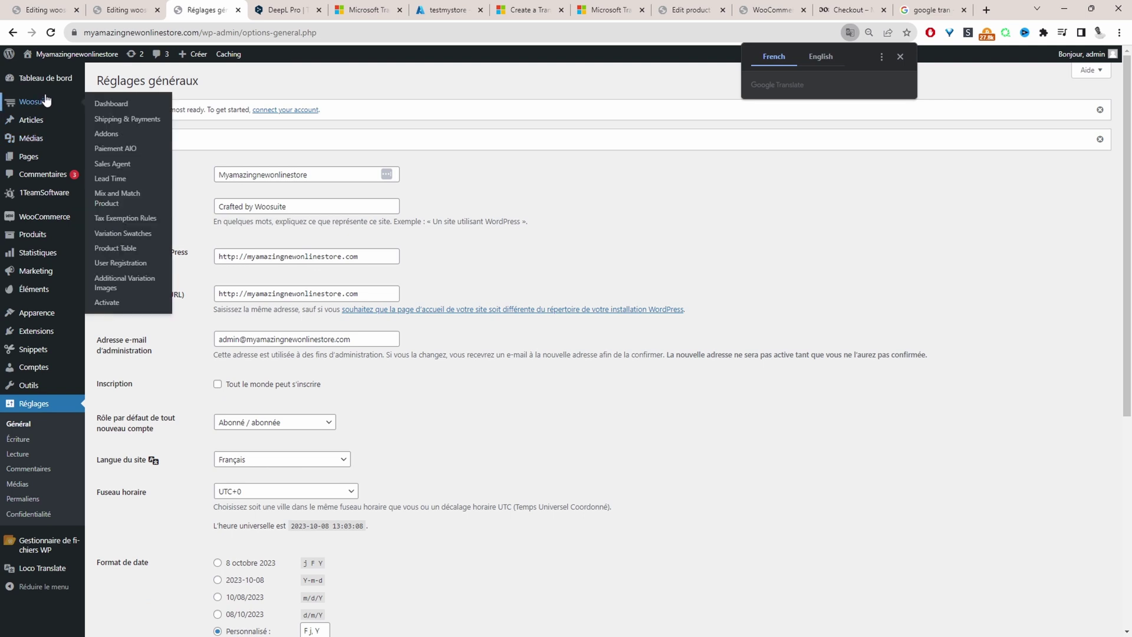
left_click(115, 148)
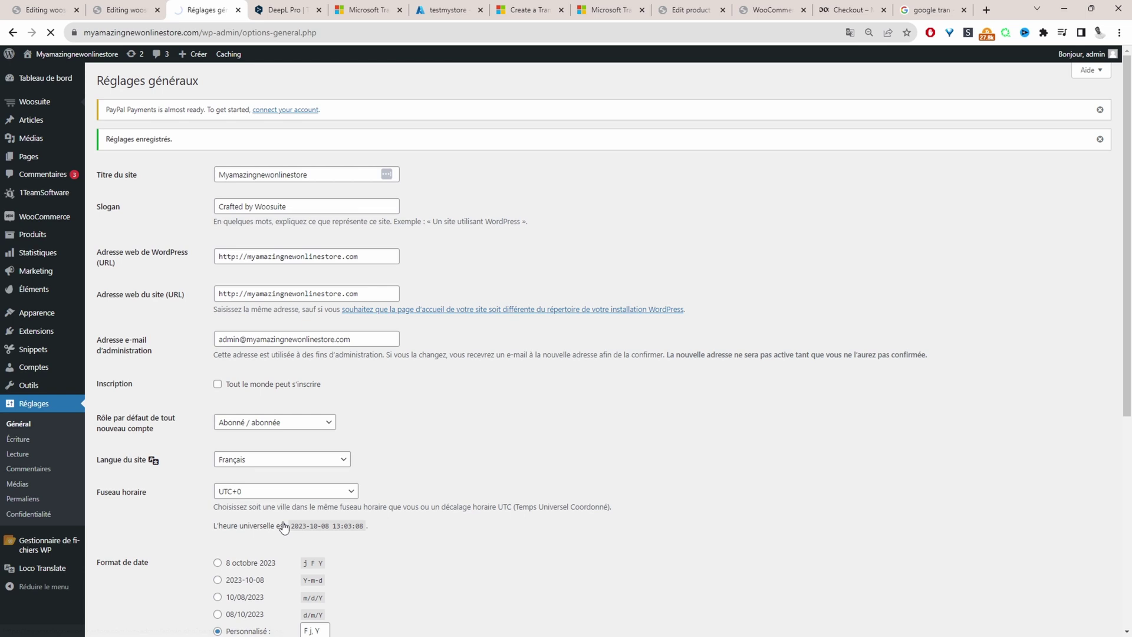
scroll(397, 417, "down", 2)
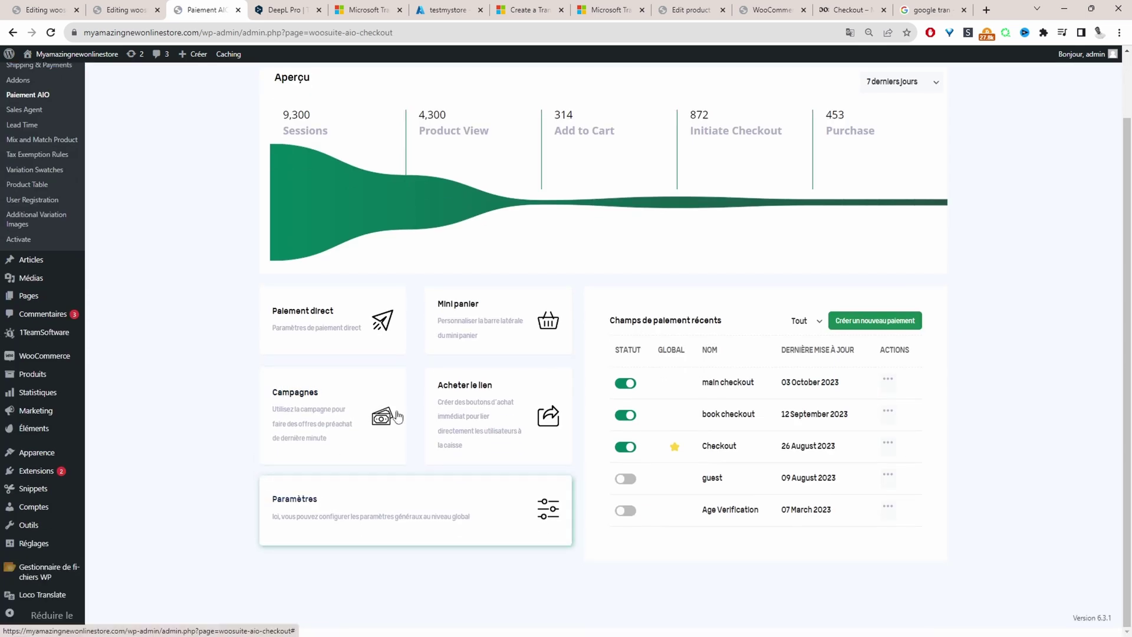